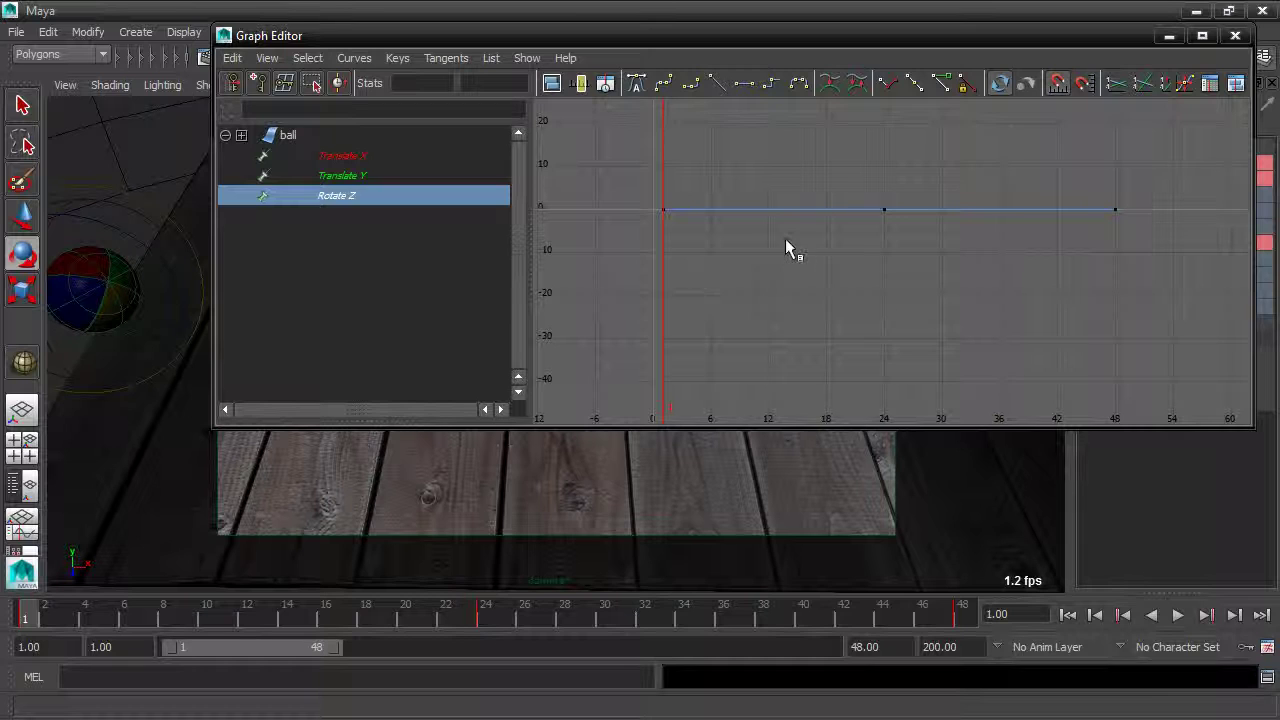
Step: Delete the ball's Rotate Z key at frame 24 and give the remaining keys at frames 1 and 48 linear tangents
key("f")
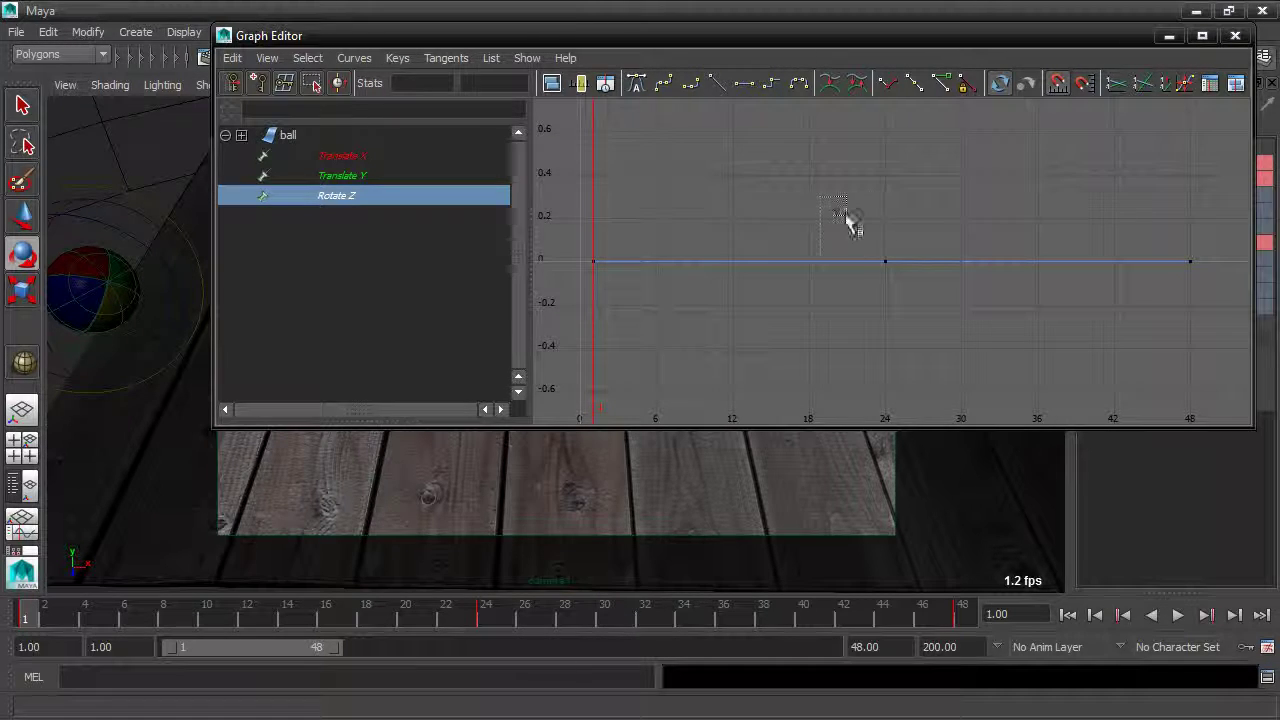
left_click_drag(822, 193, 926, 308)
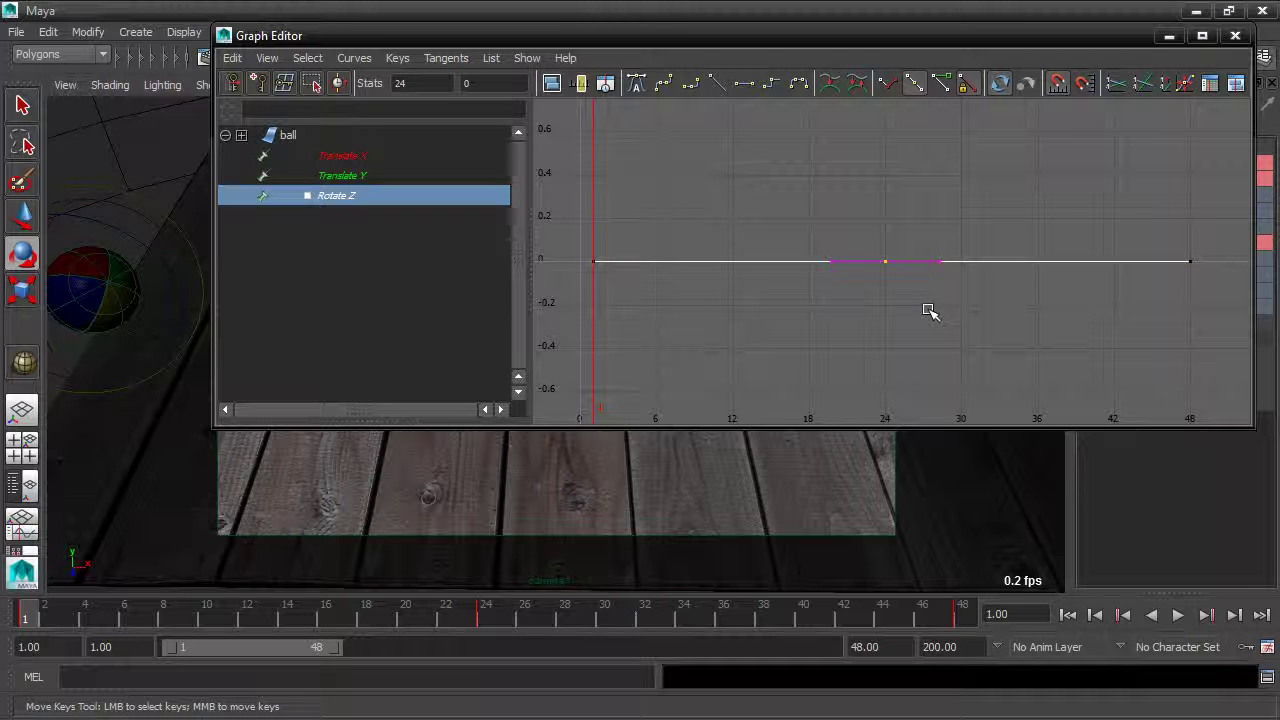
key("Delete")
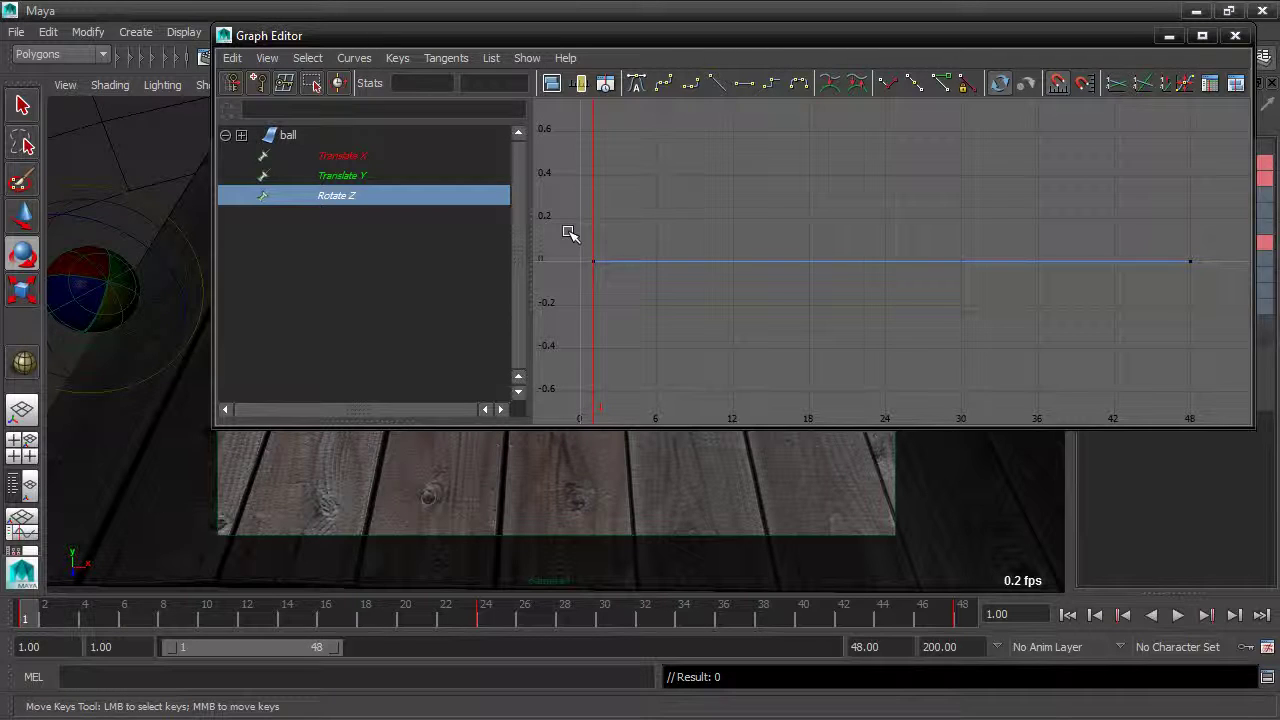
left_click_drag(570, 233, 1215, 316)
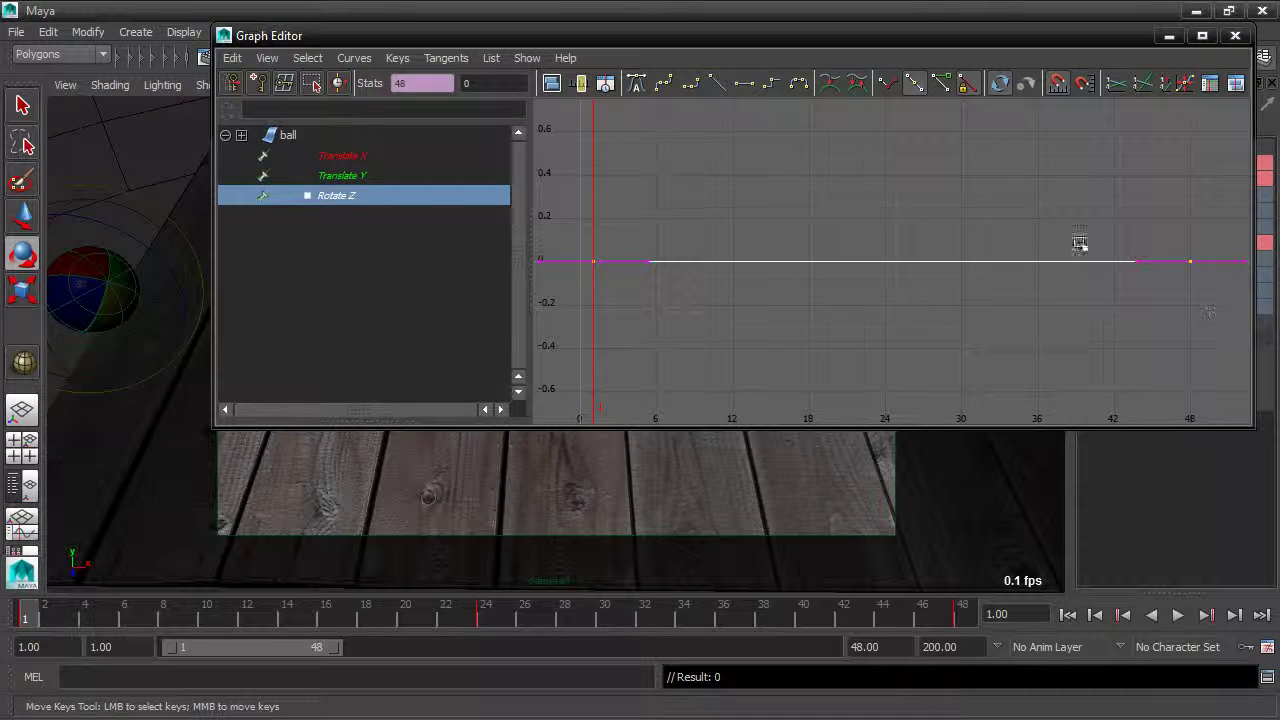
left_click(721, 84)
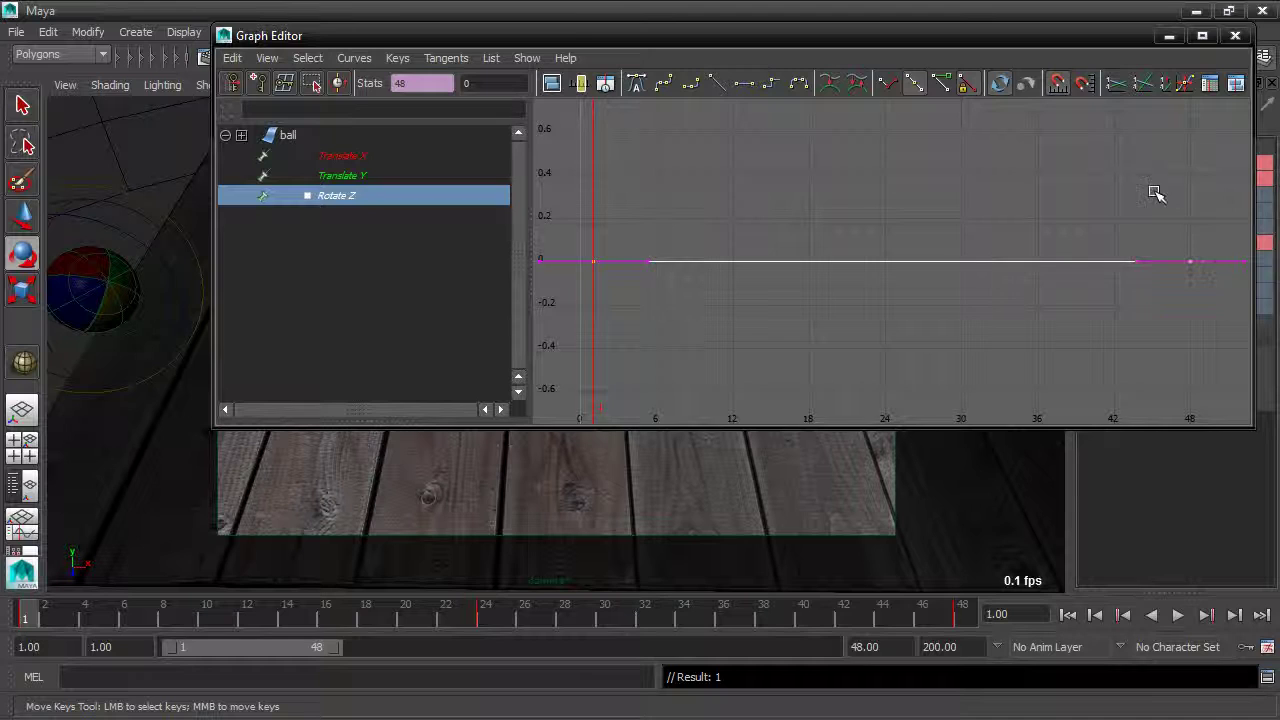
Step: Move the current time to frame 48 and set the Rotate Z key there to a value of 90
left_click_drag(1154, 194, 1216, 306)
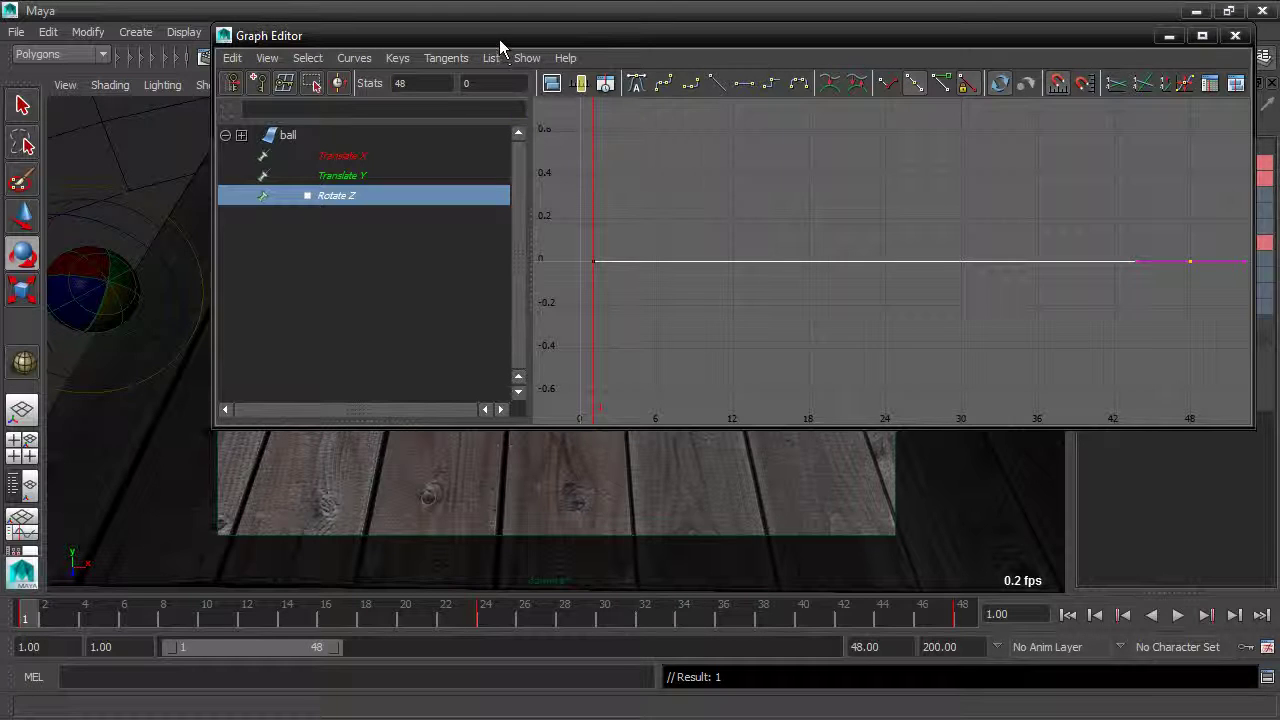
left_click_drag(499, 39, 392, 65)
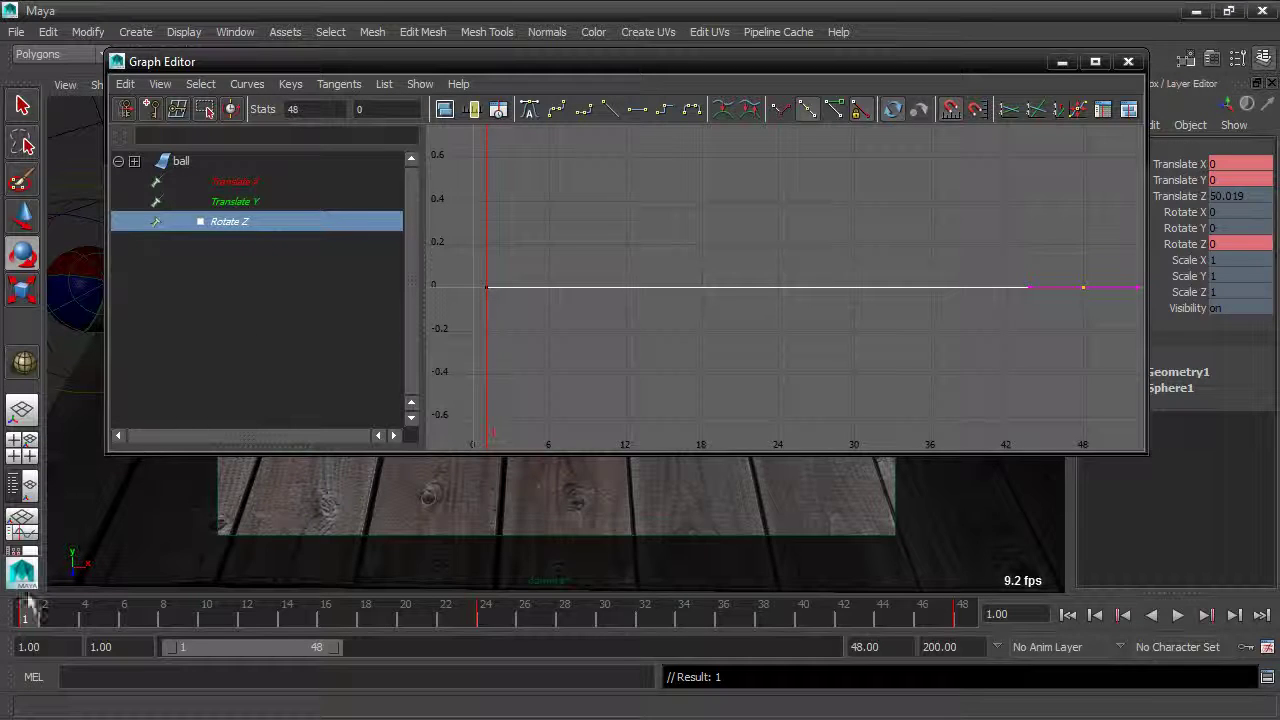
left_click_drag(20, 606, 845, 603)
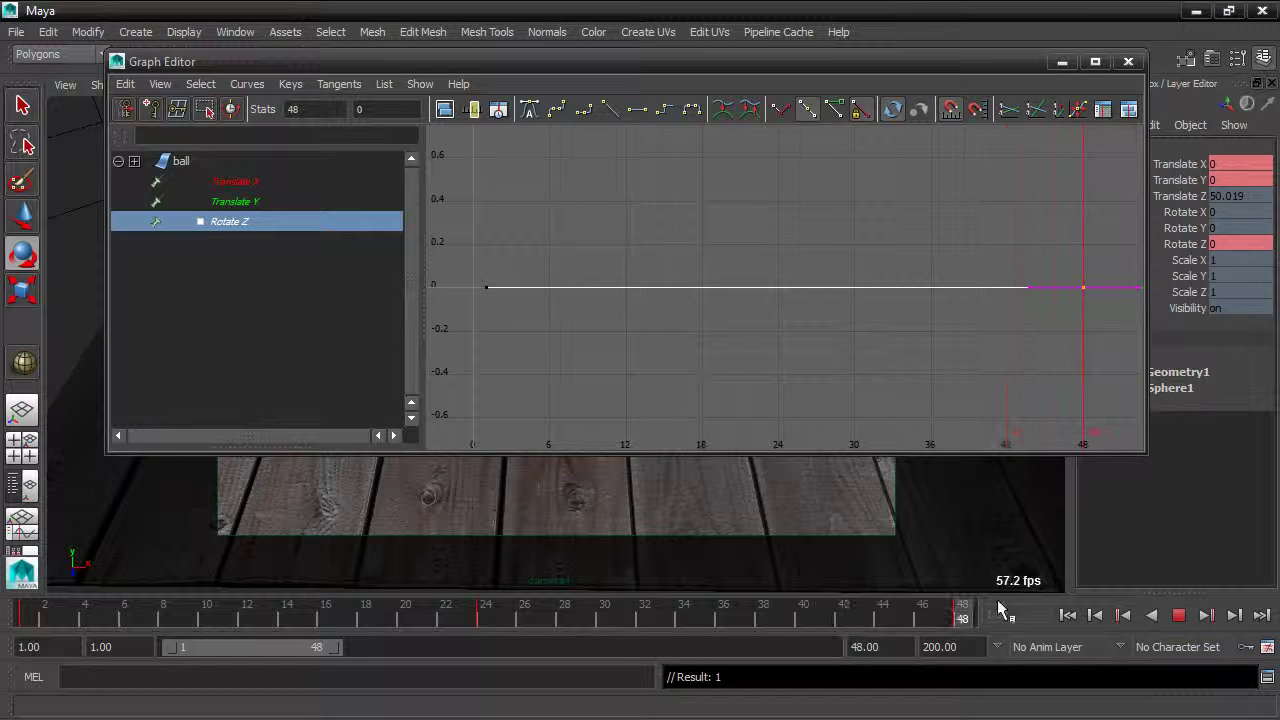
left_click_drag(900, 66, 651, 62)
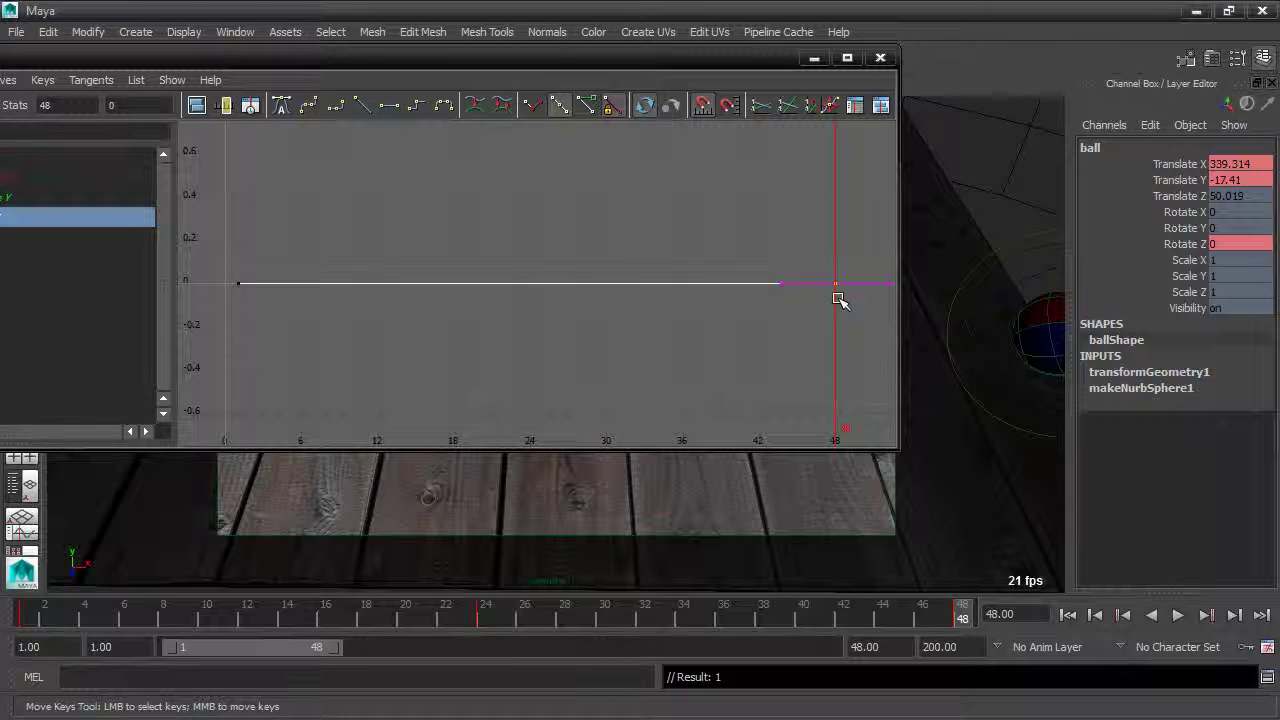
left_click(110, 105)
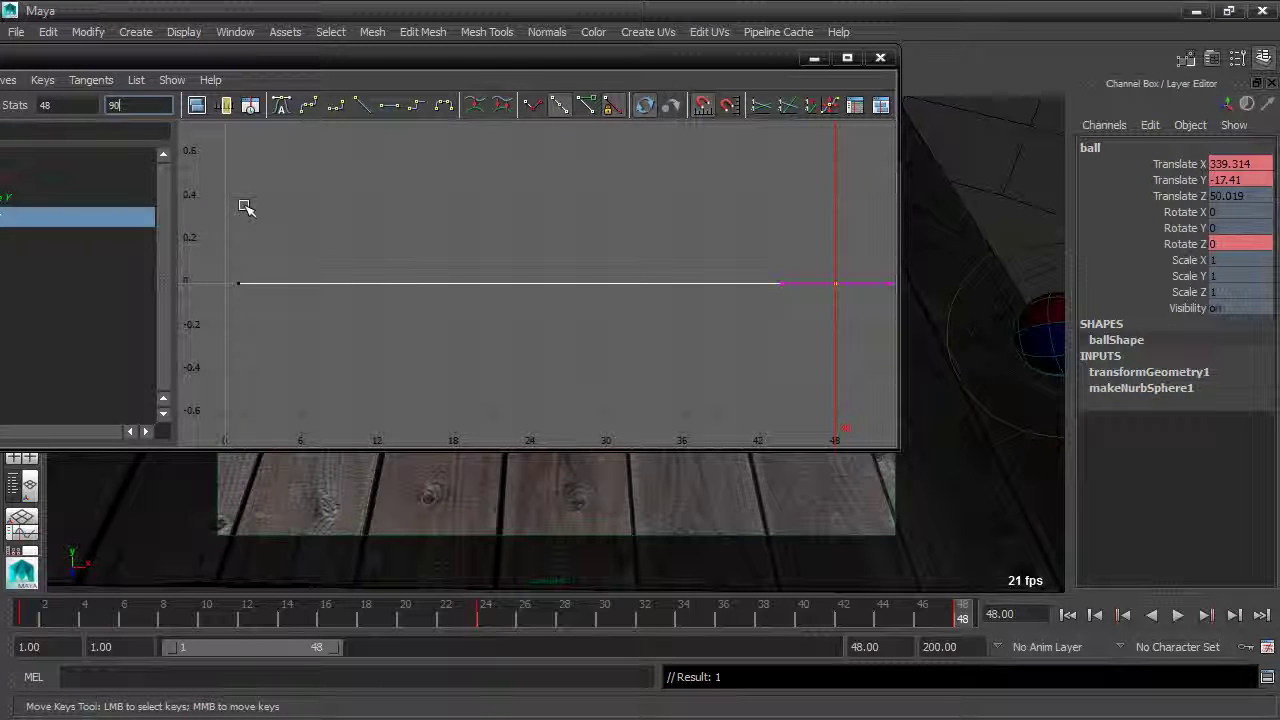
type("90")
key("Return")
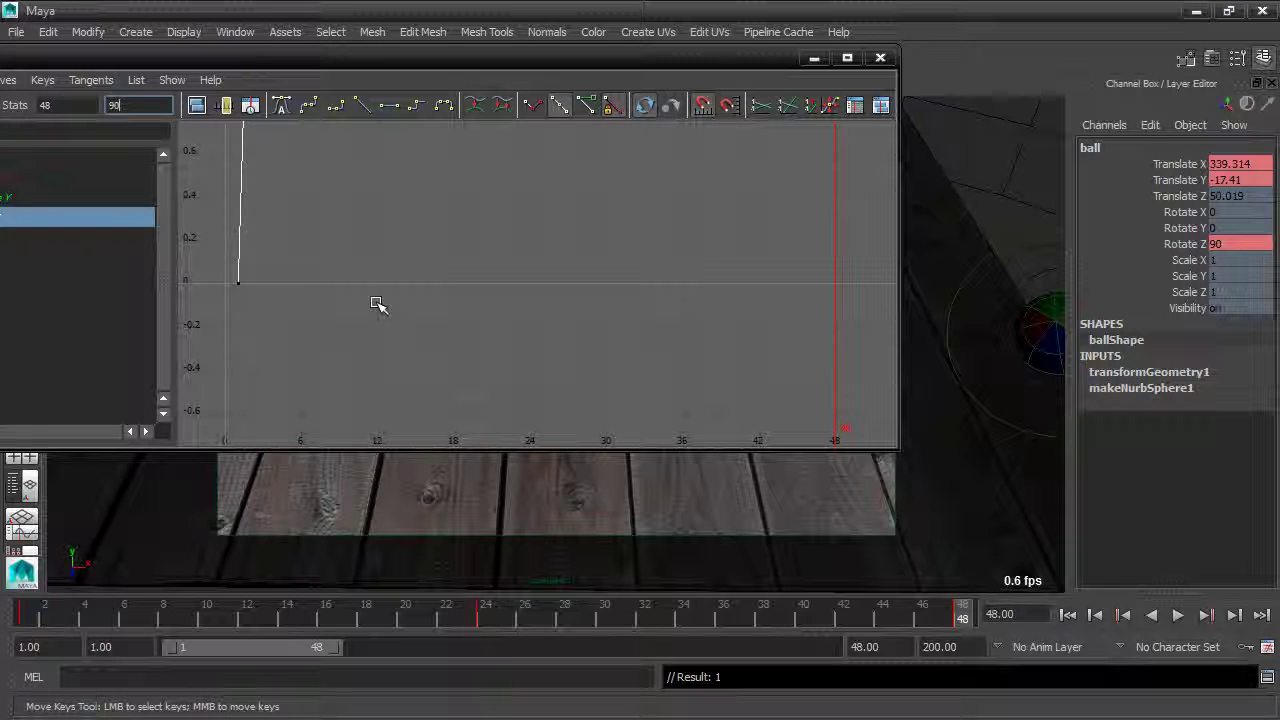
Step: Raise the Rotate Z key at frame 48 vertically in the Graph Editor to about 381, keeping its time
left_click_drag(333, 56, 410, 57)
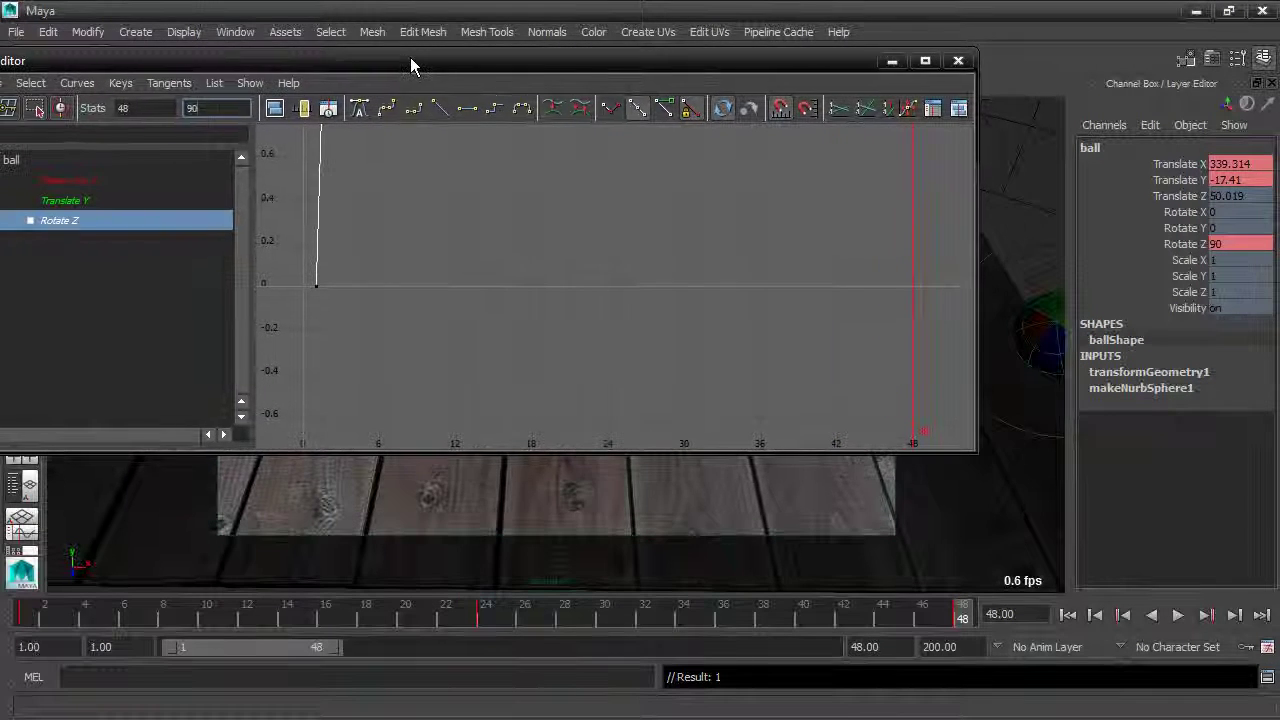
left_click(467, 287)
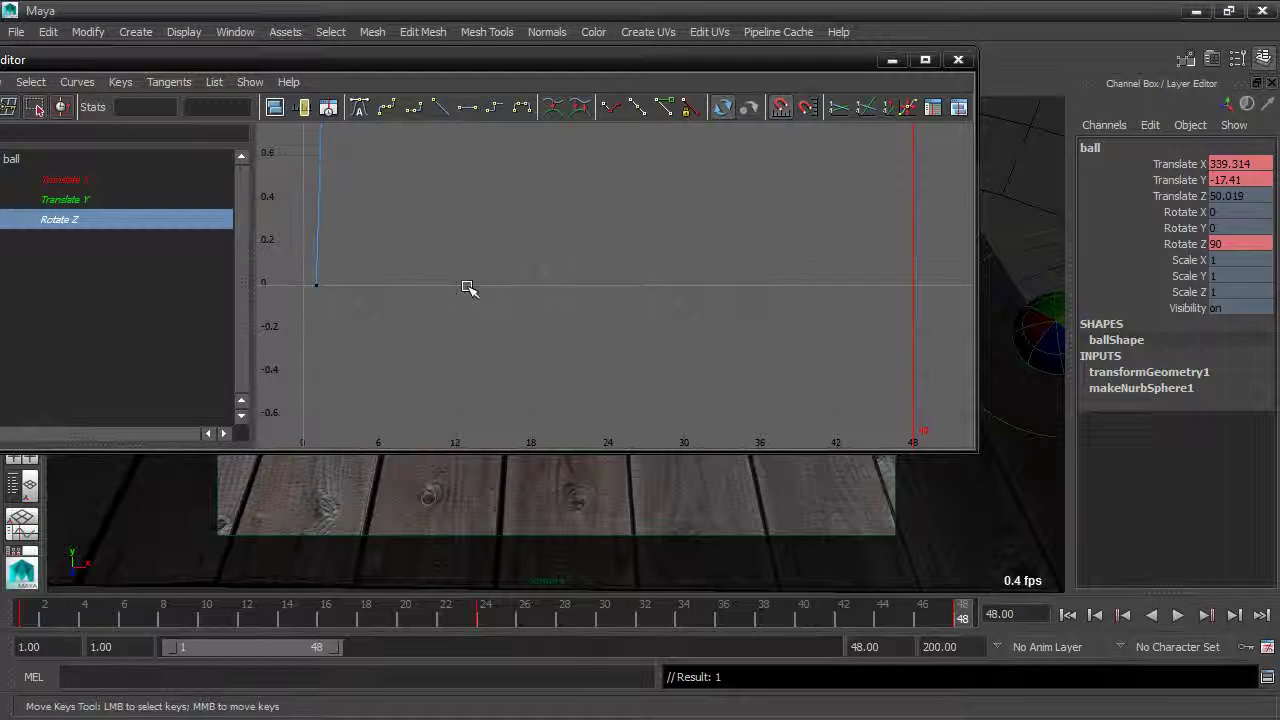
key("a")
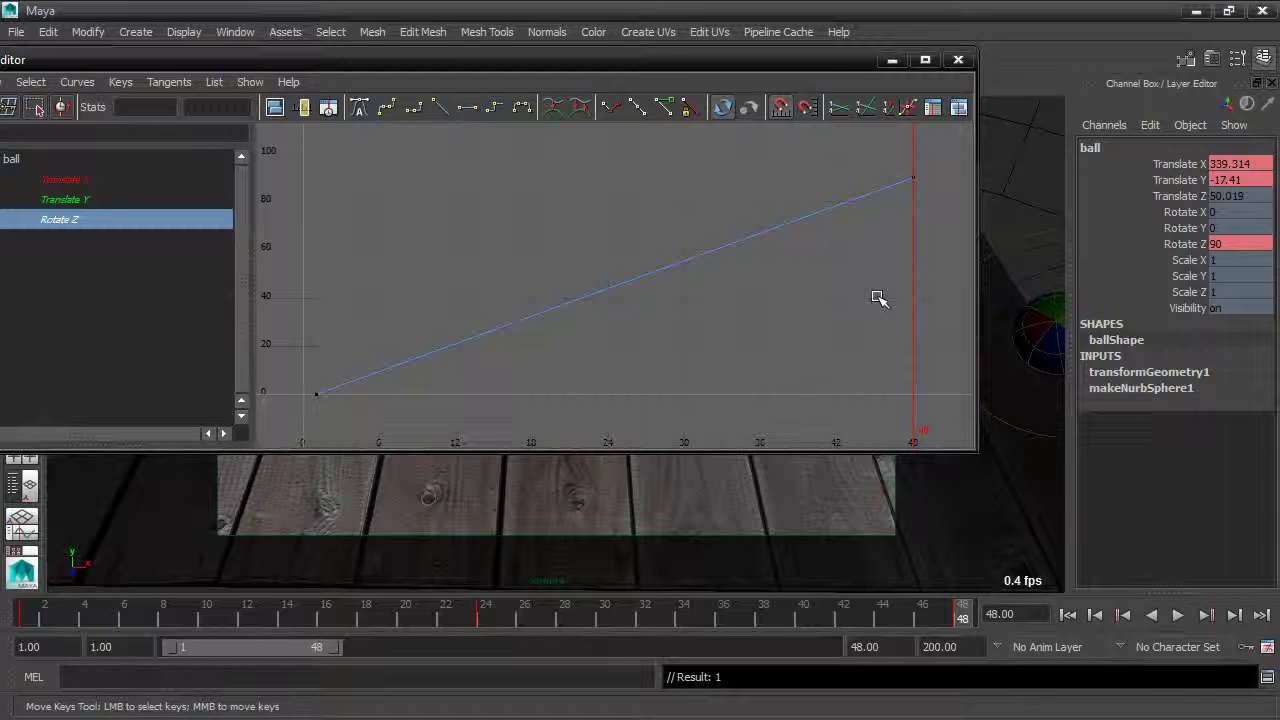
right_click_drag(877, 297, 840, 306, "alt")
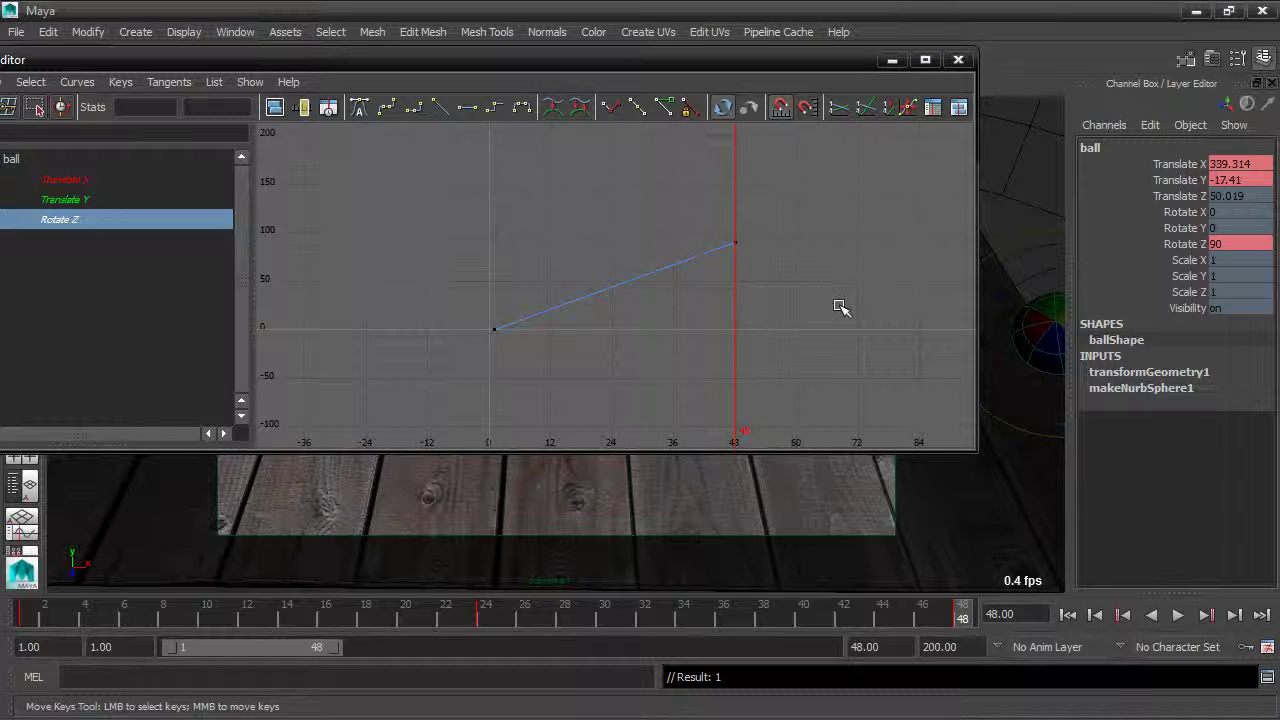
middle_click_drag(823, 297, 764, 347, "alt")
left_click_drag(620, 251, 734, 357)
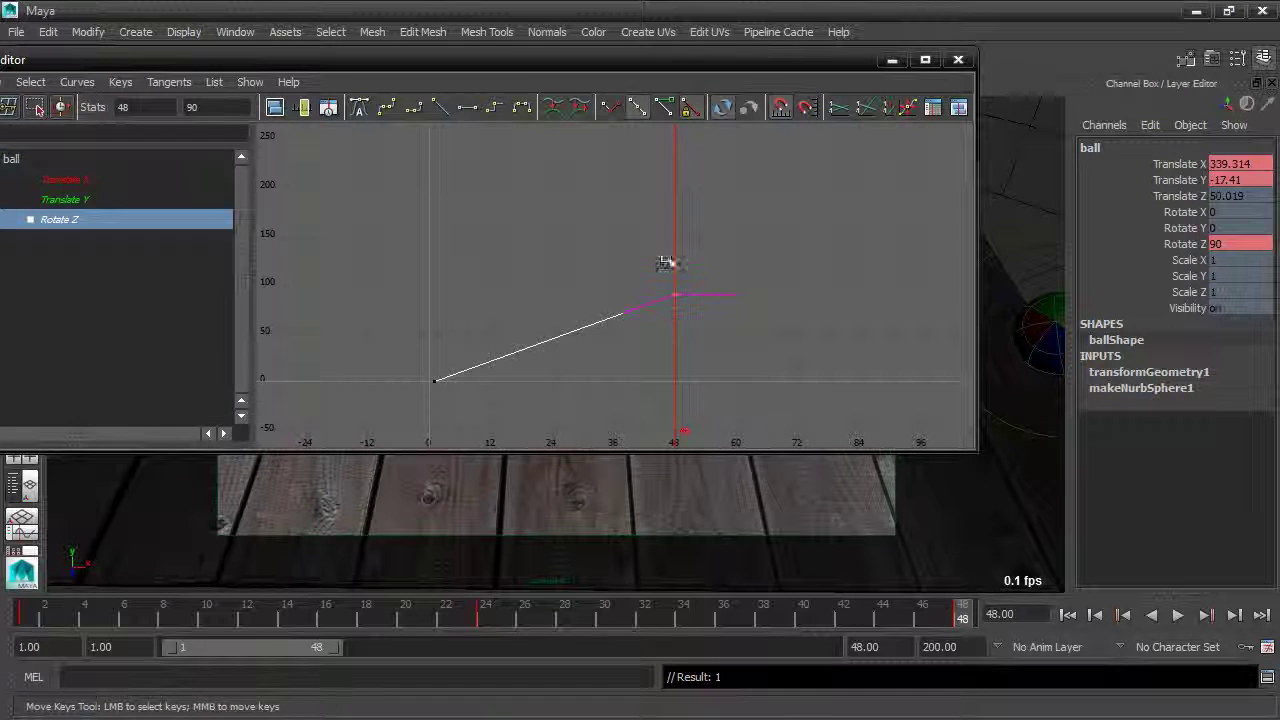
left_click_drag(568, 66, 671, 145)
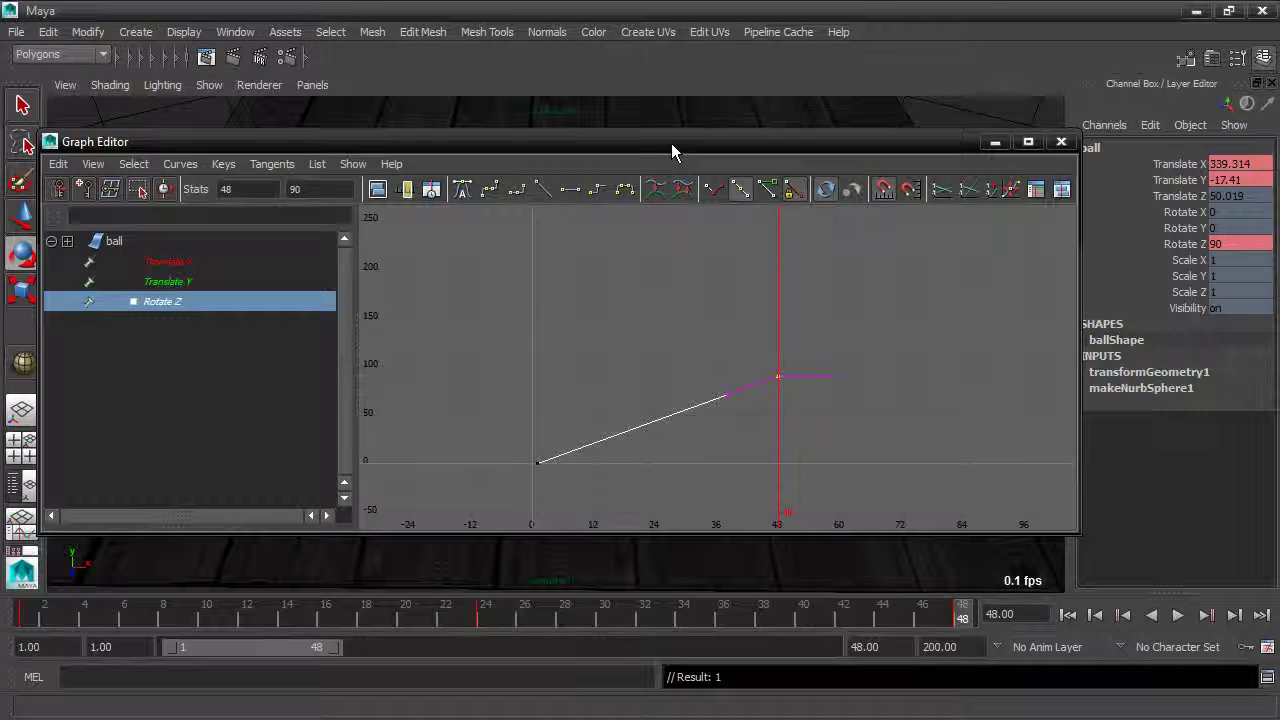
left_click(24, 214)
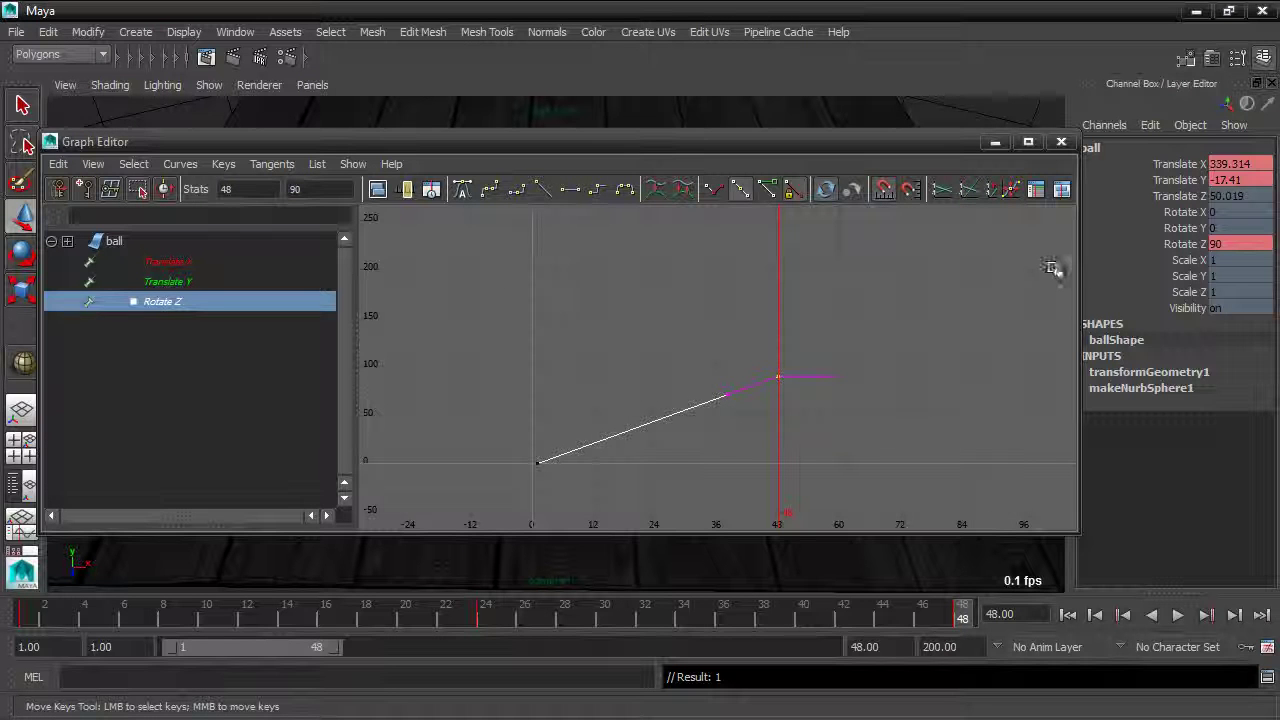
left_click_drag(1080, 271, 977, 270)
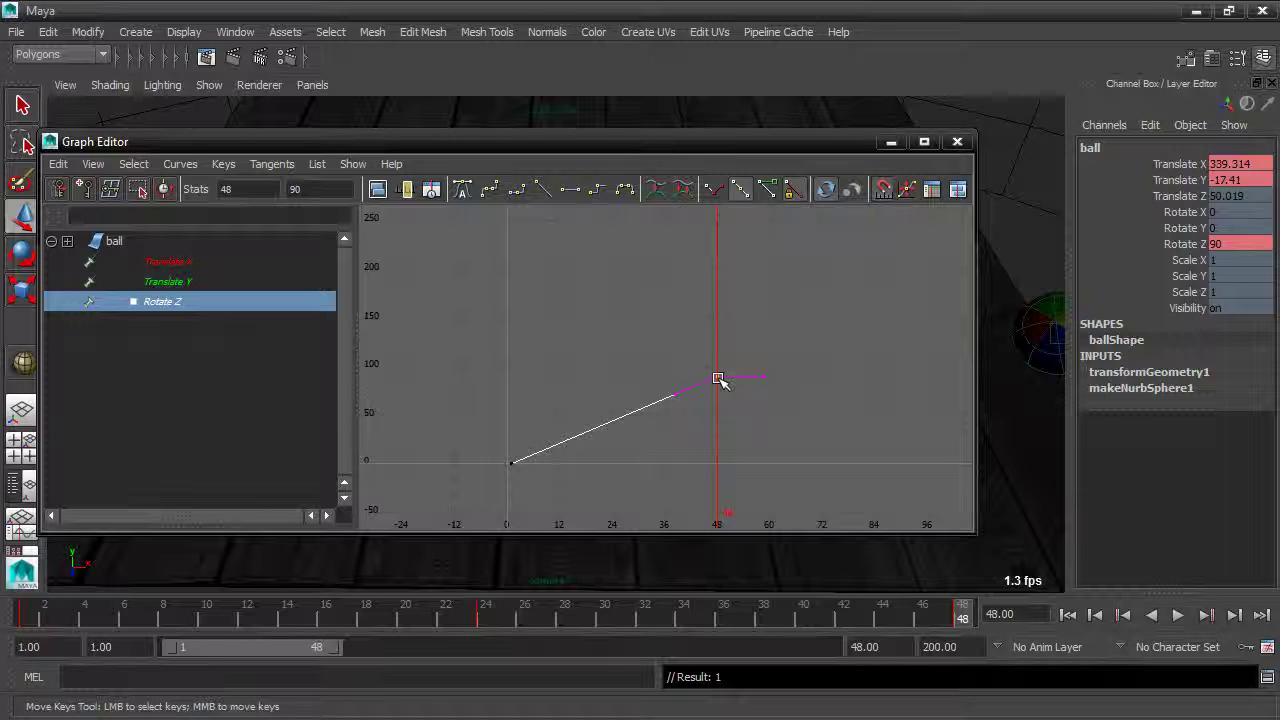
middle_click_drag(718, 378, 722, 90, "shift")
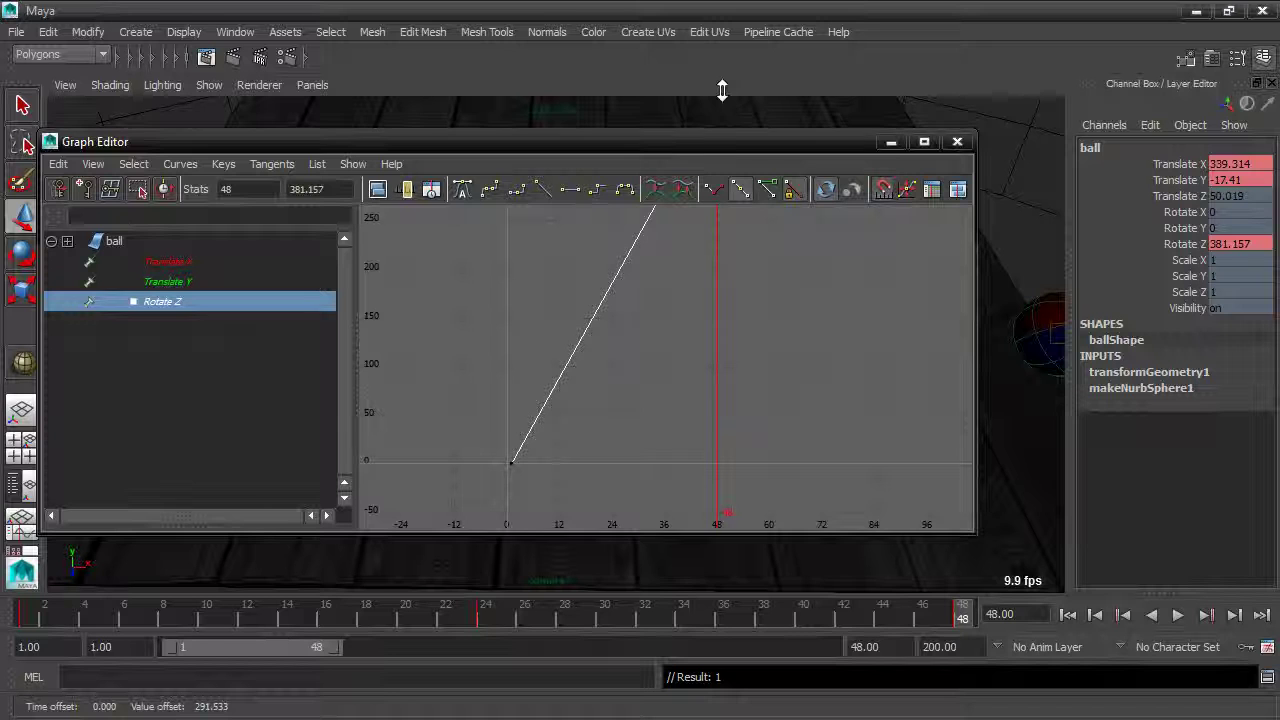
Step: Minimize the Graph Editor and play the animation to check the ball's spin, stopping playback when done
left_click(890, 145)
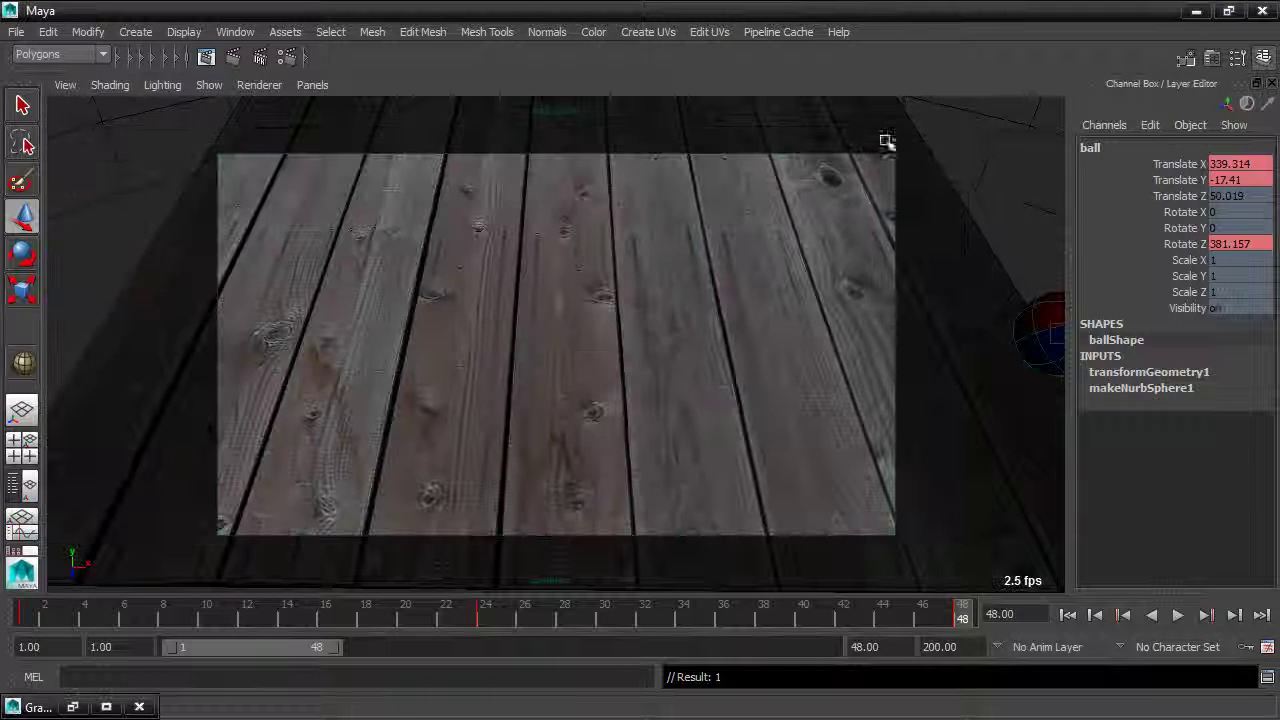
left_click(1178, 615)
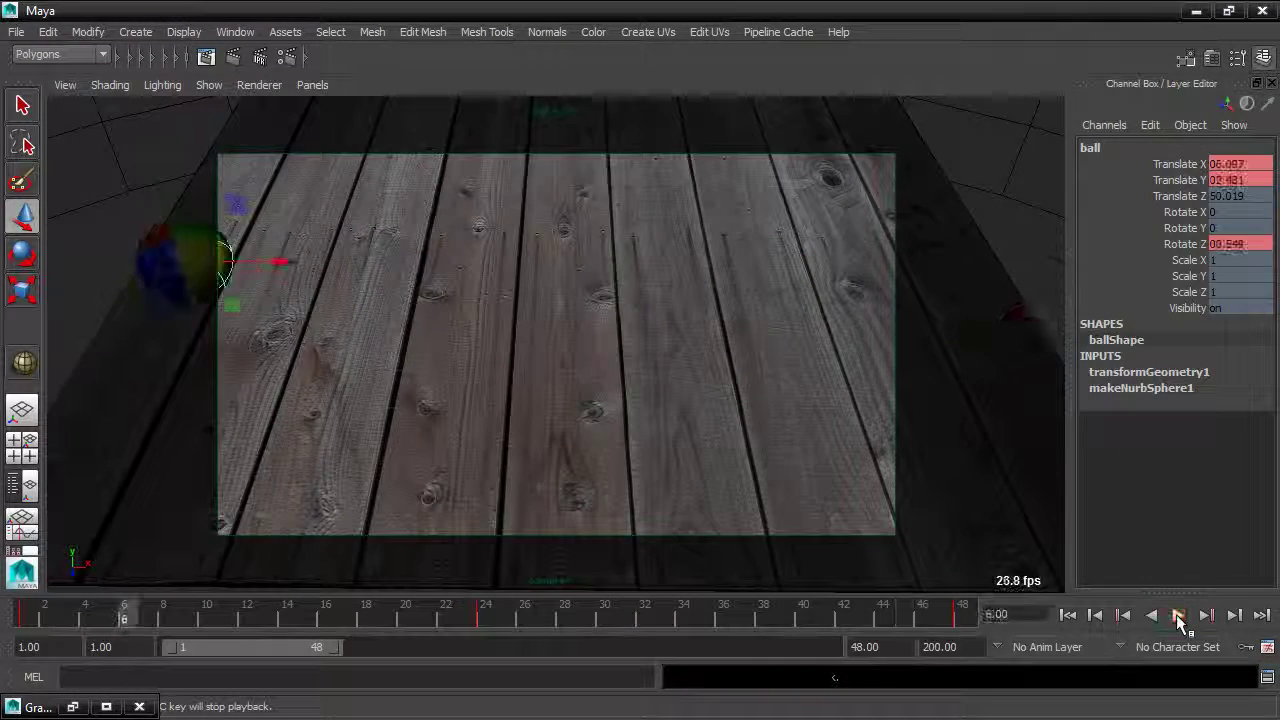
left_click(1178, 615)
Step: Restore the Graph Editor, go to frame 48 and lower the Rotate Z key there to about -403.5
left_click(77, 704)
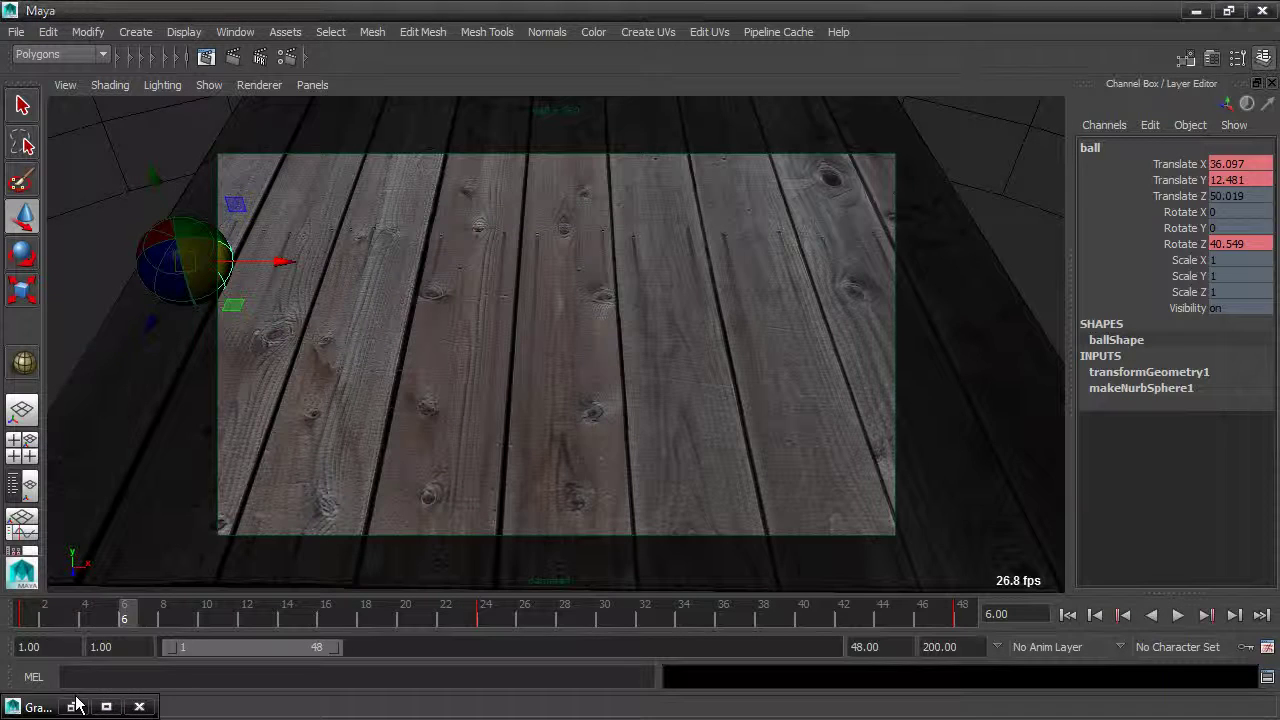
left_click(74, 709)
left_click(72, 707)
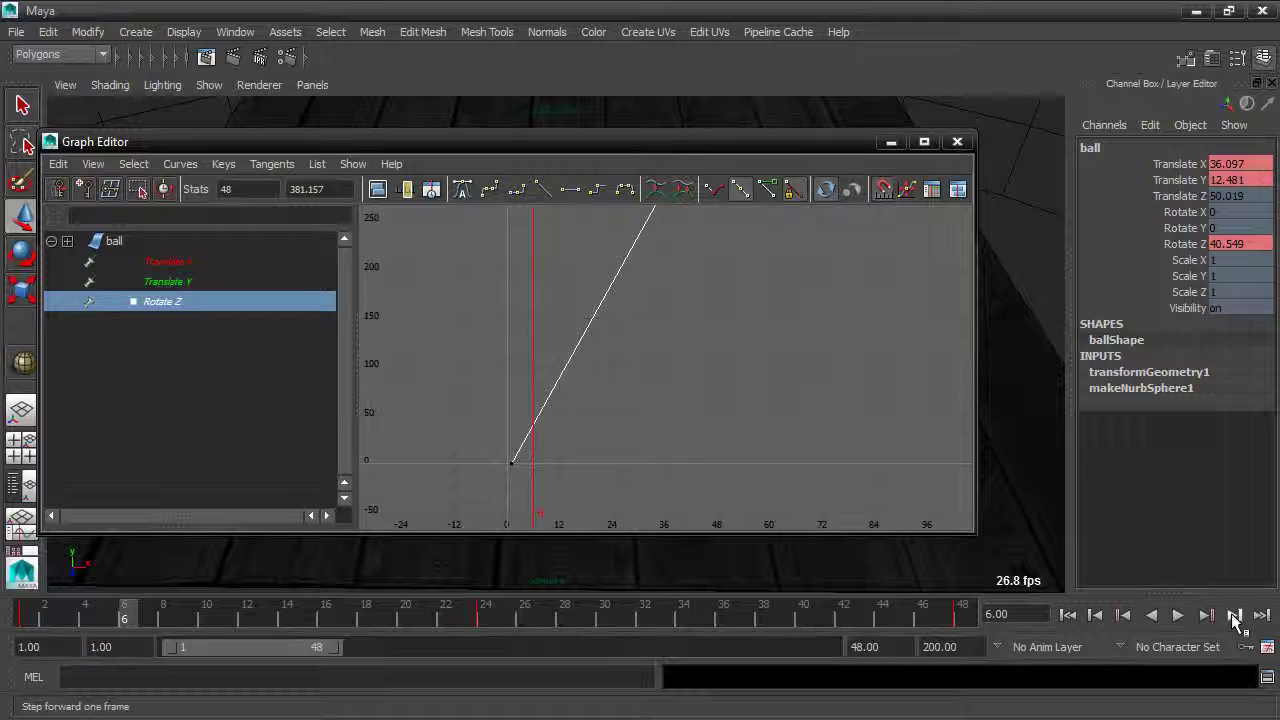
left_click(1235, 616)
left_click(1207, 616)
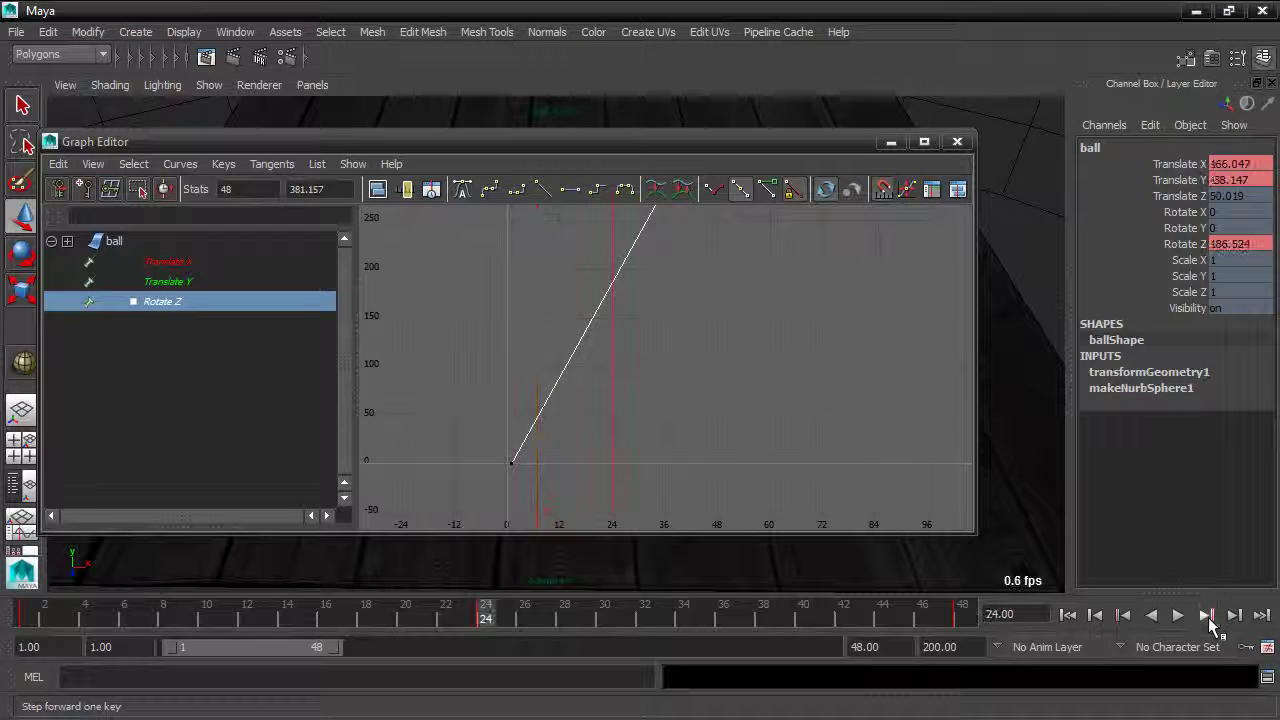
left_click(1207, 616)
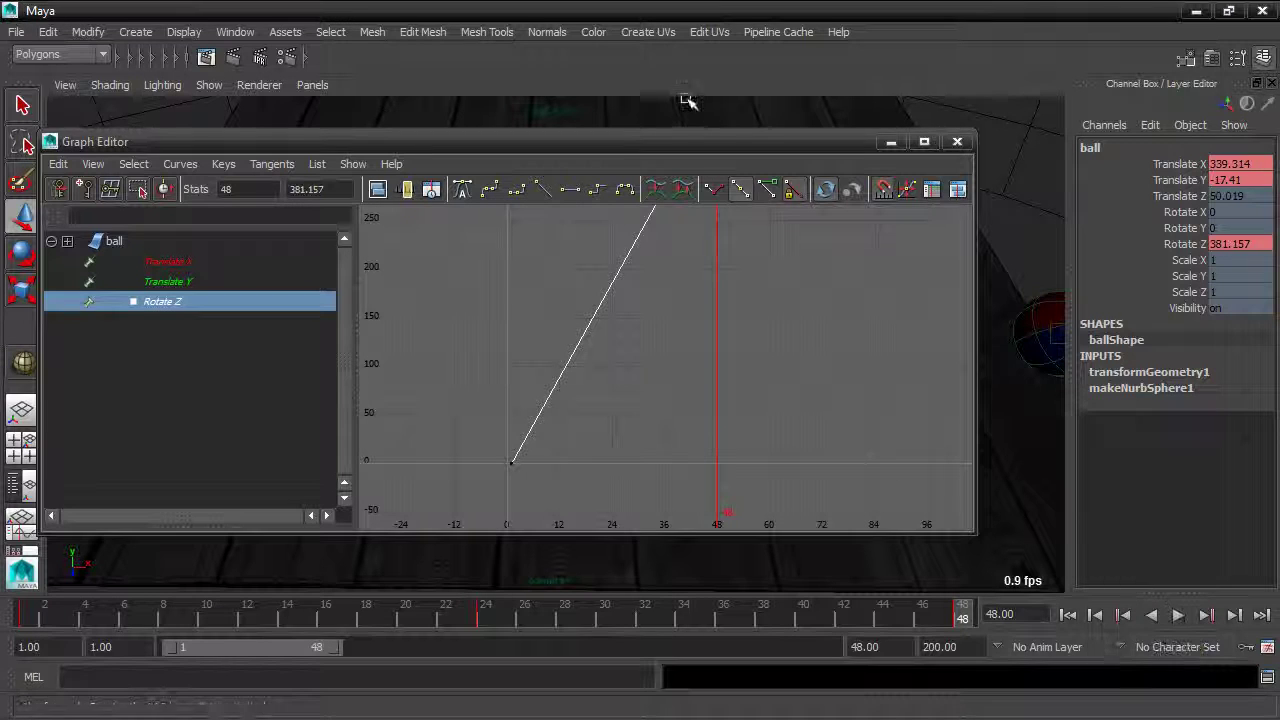
left_click_drag(688, 148, 650, 128)
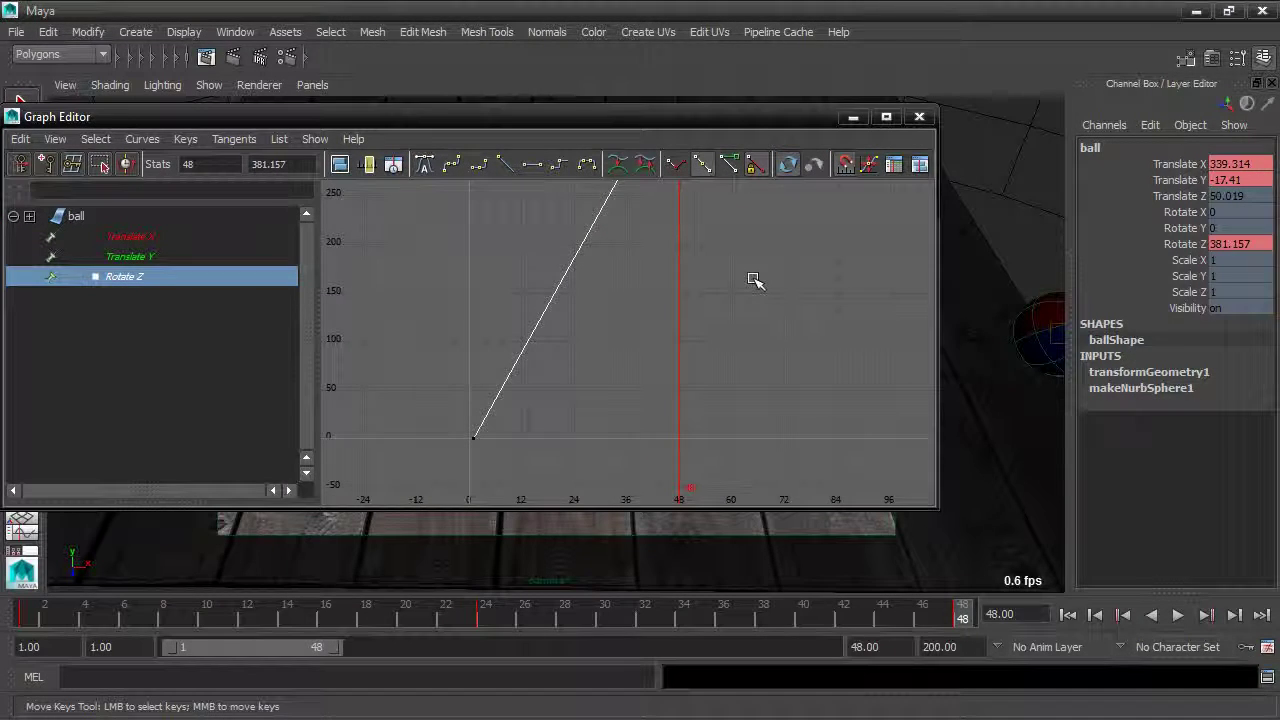
key("f")
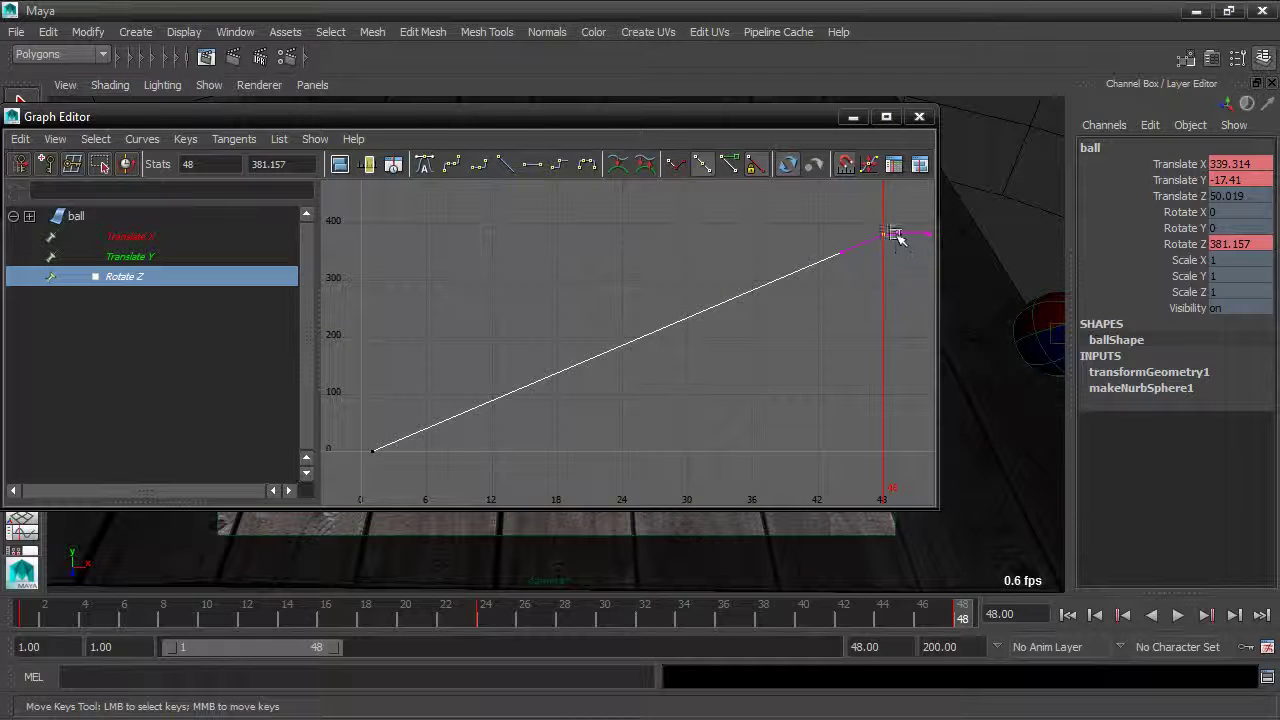
right_click_drag(866, 380, 830, 391, "alt")
middle_click_drag(830, 391, 786, 323, "alt")
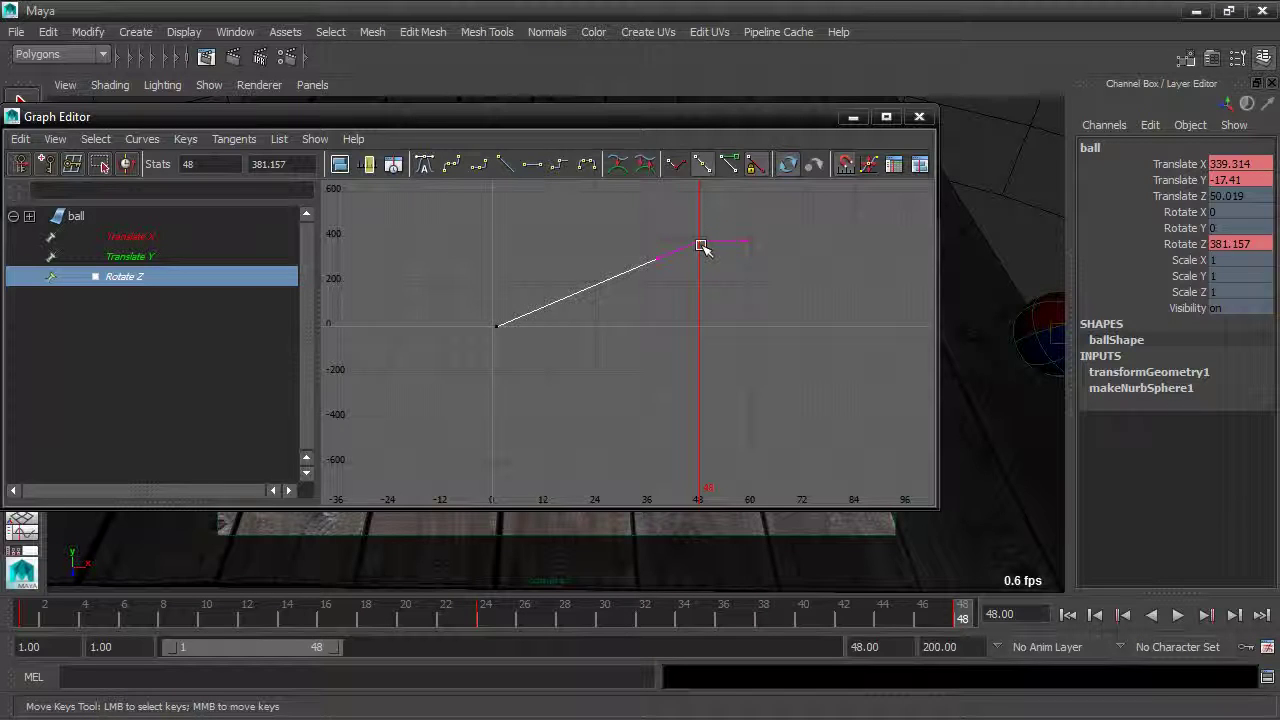
middle_click_drag(701, 241, 706, 420)
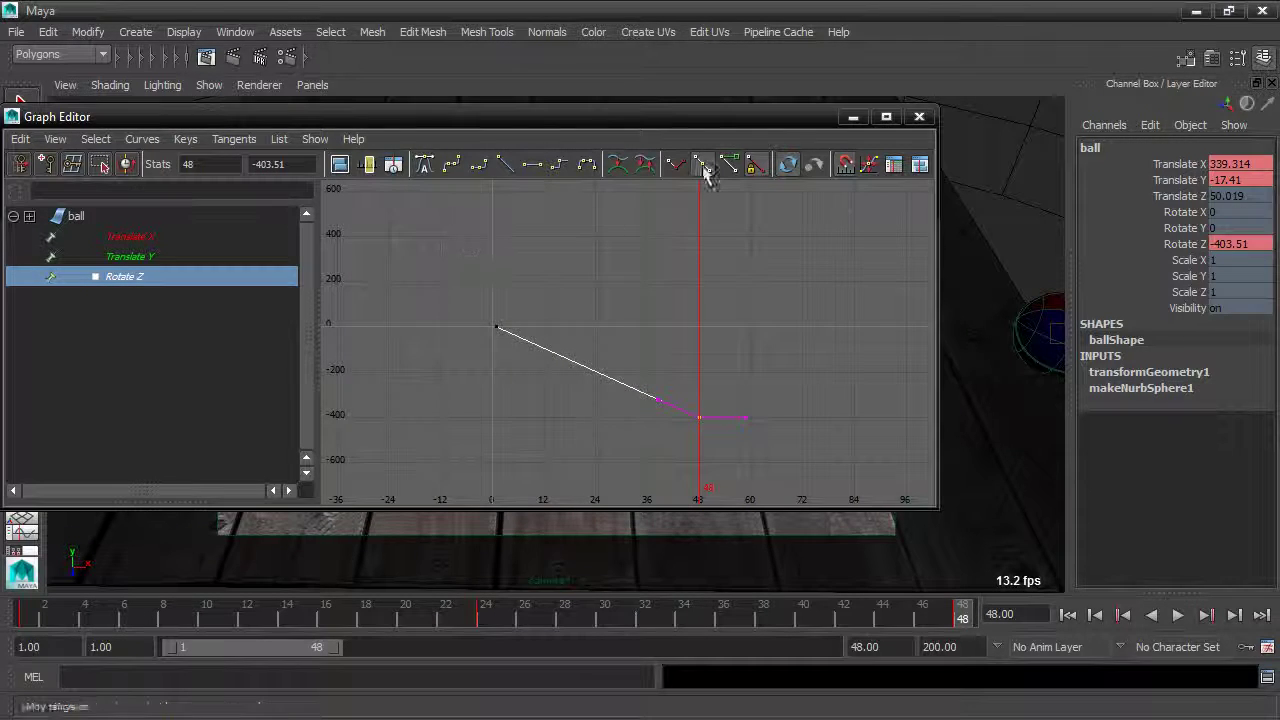
Step: Minimize the Graph Editor and play the animation from the first frame to check the spin direction, then stop it
left_click(851, 117)
left_click(1067, 616)
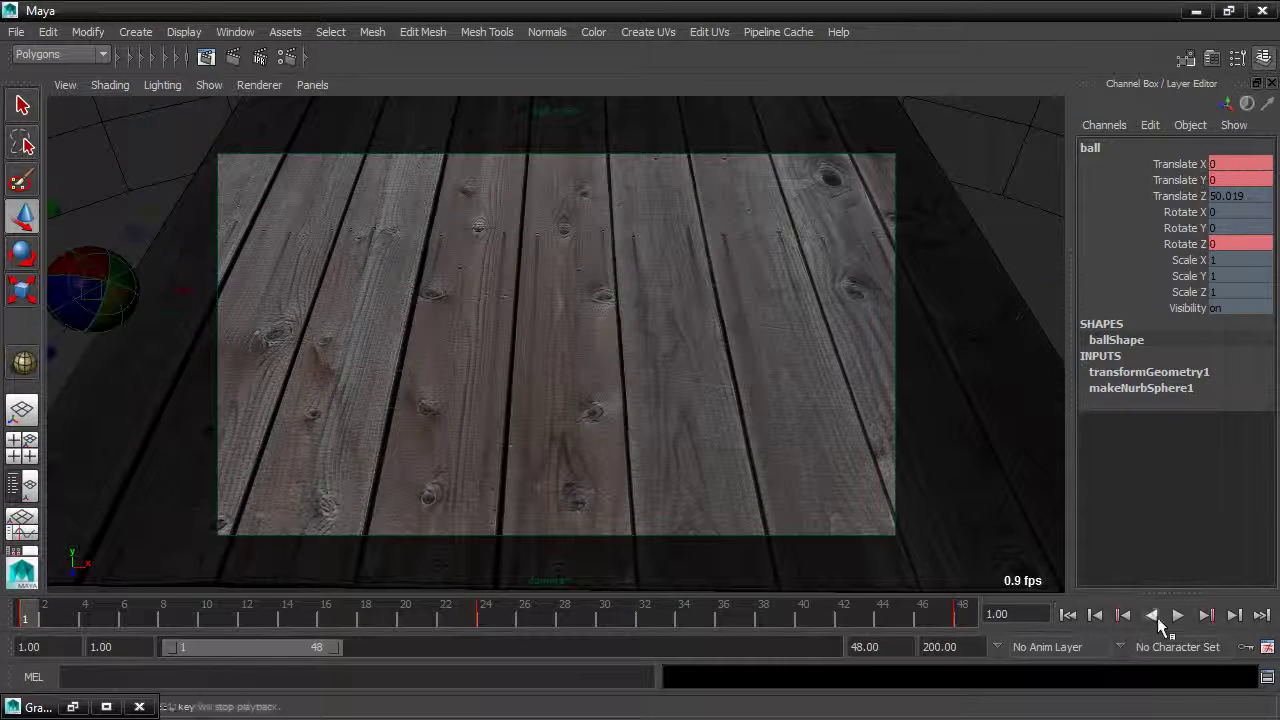
left_click(1177, 616)
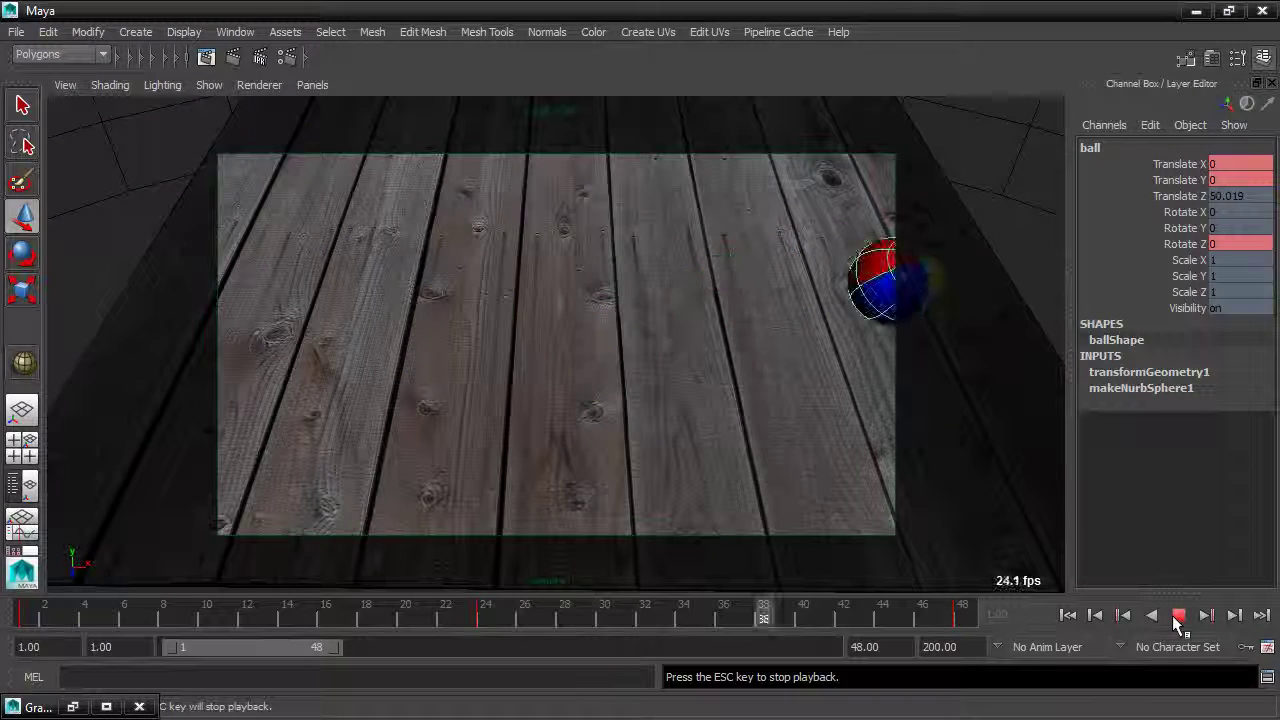
left_click(1177, 616)
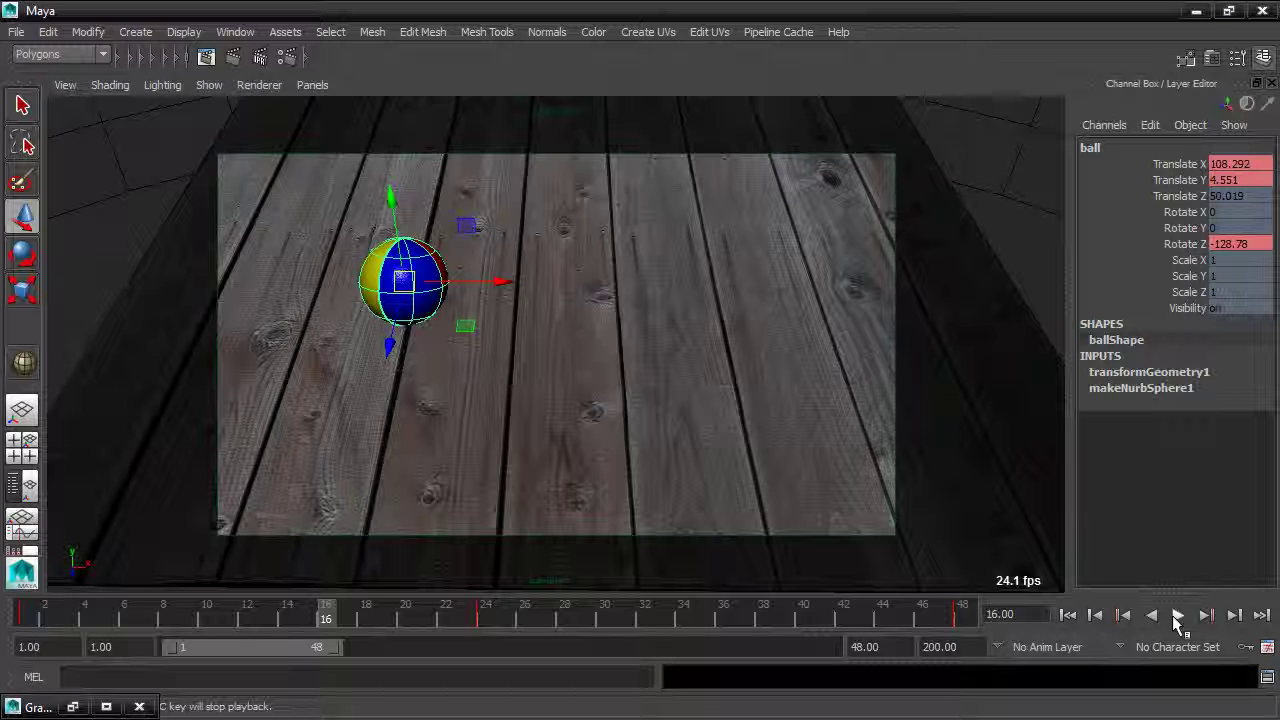
Step: Scrub the timeline to frame 24 to inspect the ball at its bounce and undo the last command
left_click_drag(333, 623, 479, 625)
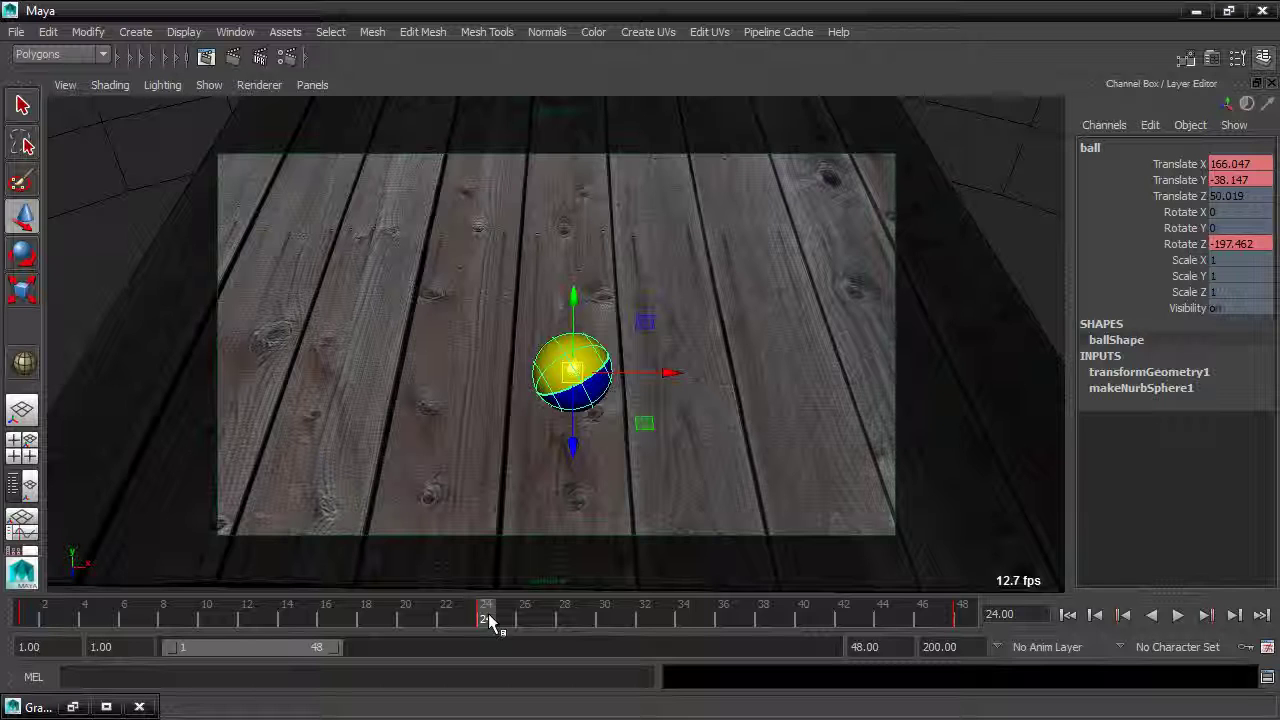
key("ctrl+z")
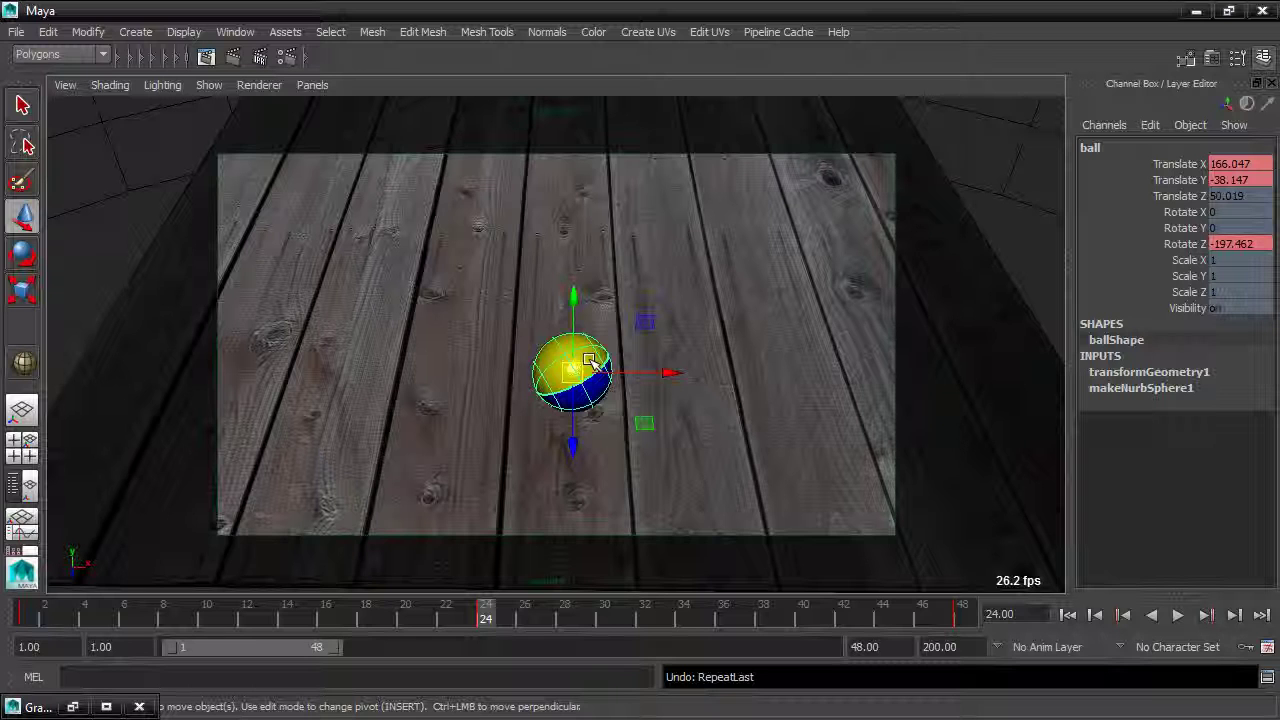
Step: Switch to the Animation menu set and add a nonlinear Squash deformer to the ball
left_click(106, 54)
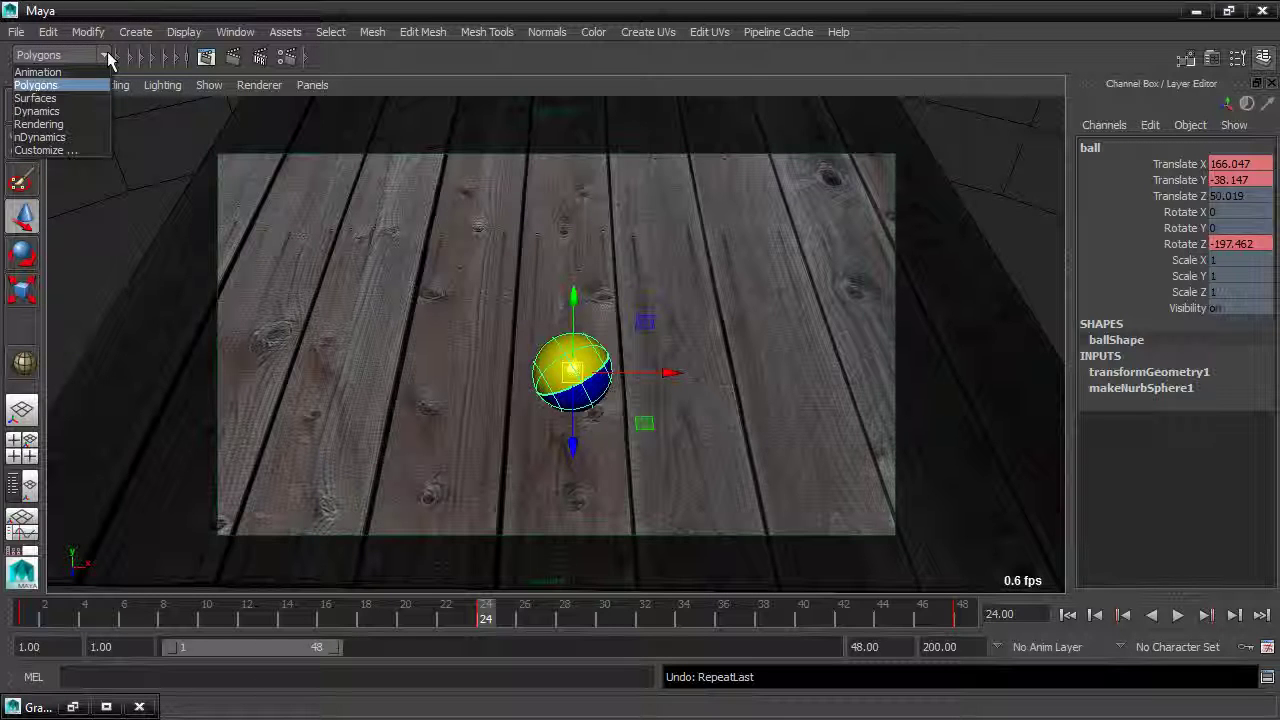
left_click(83, 71)
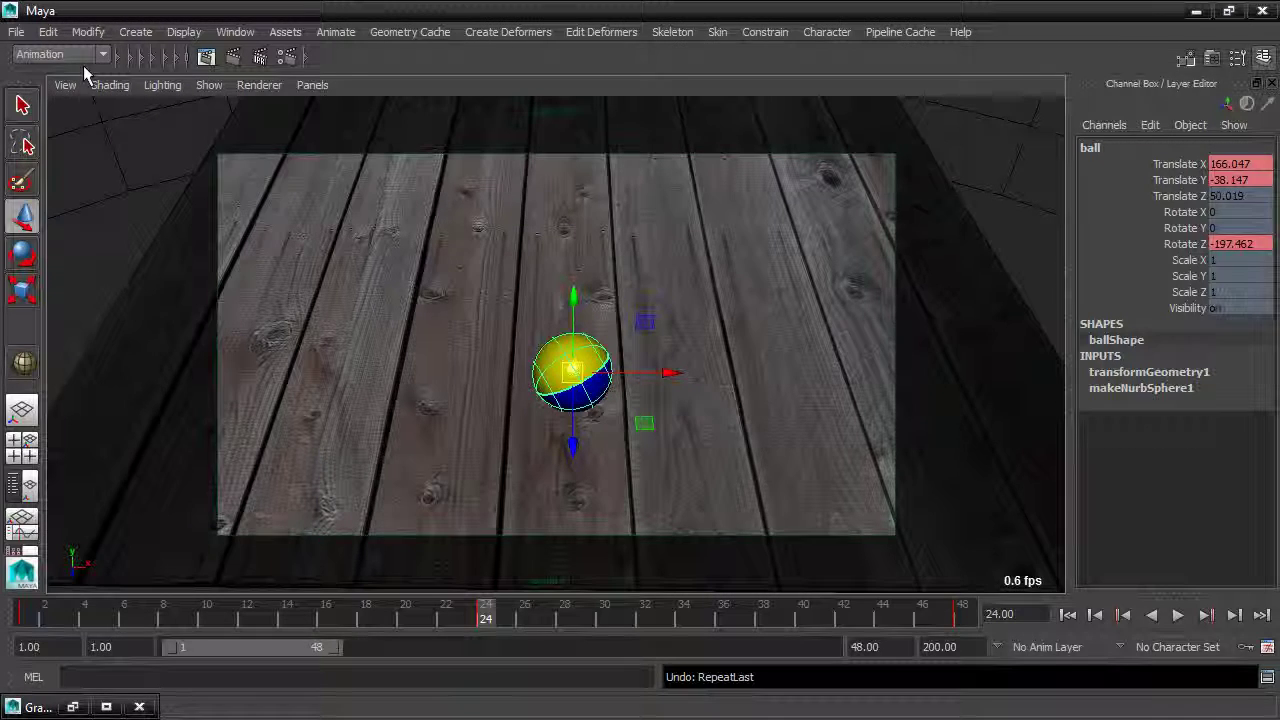
left_click(523, 33)
mouse_move(556, 190)
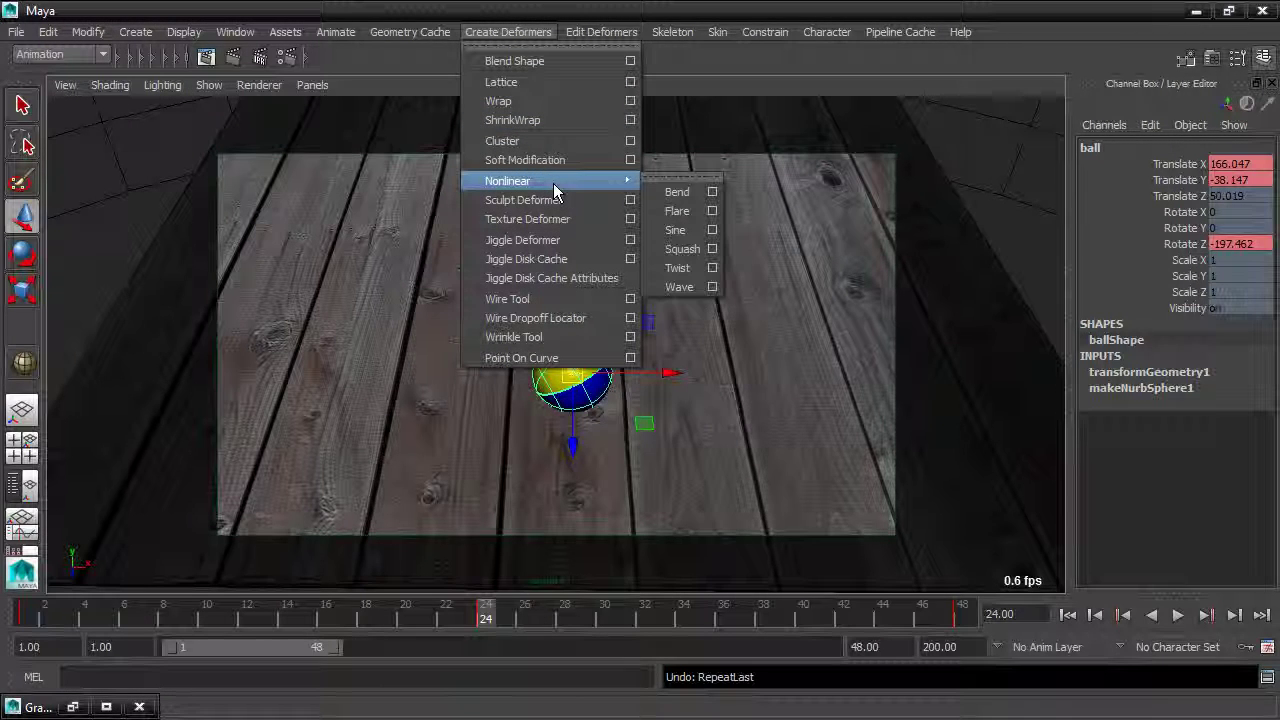
left_click(683, 249)
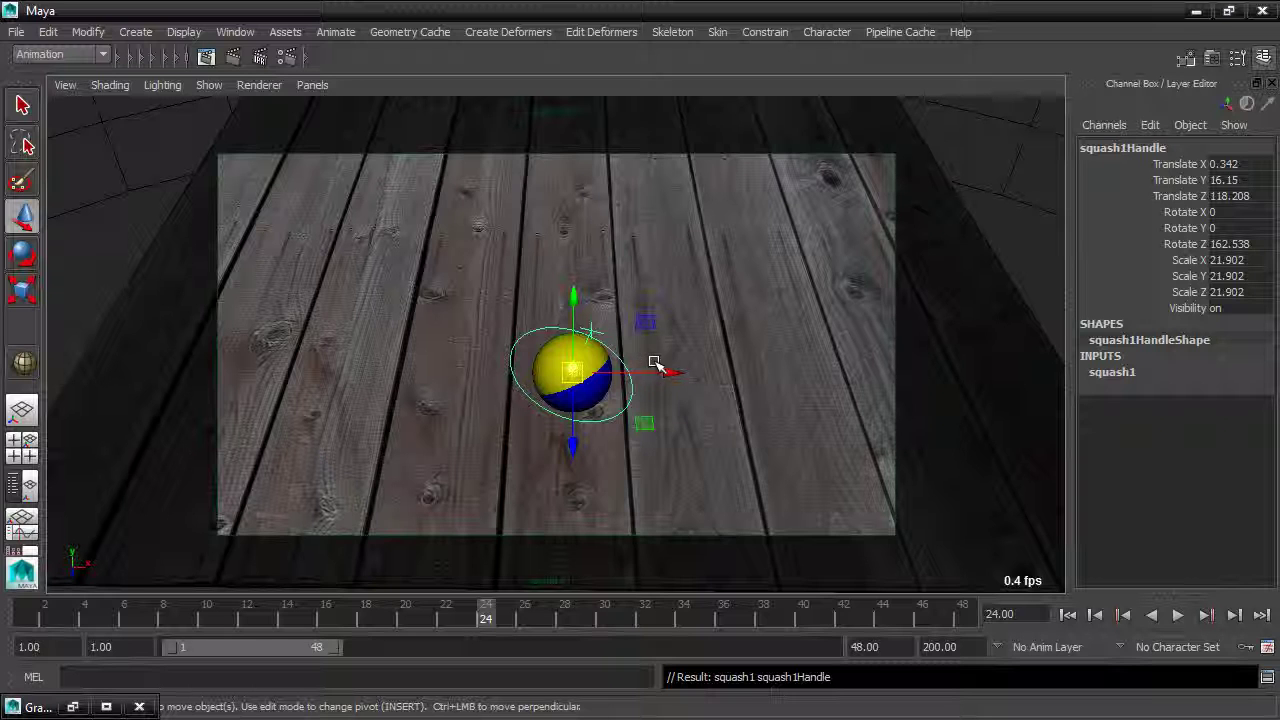
left_click(591, 329)
left_click(591, 331)
left_click(591, 331)
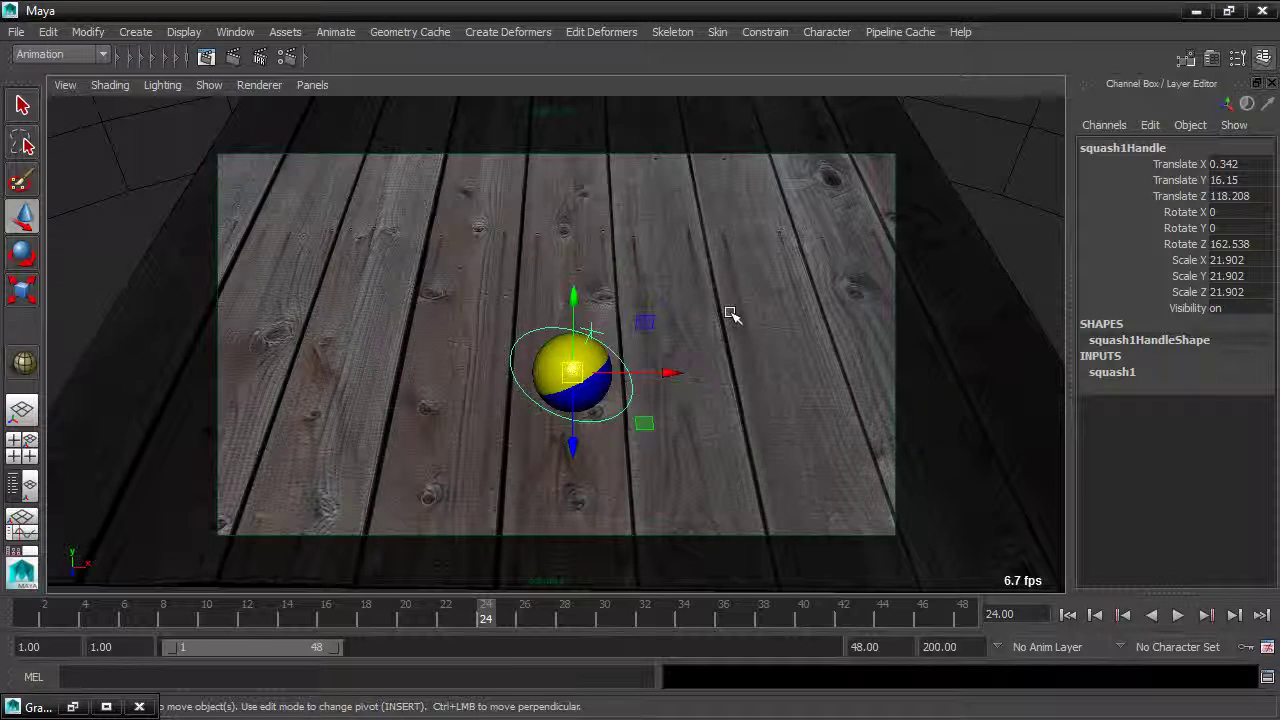
Step: Show the four-view layout and set the squash deformer's Factor to -0.2 to flatten the ball
key("space")
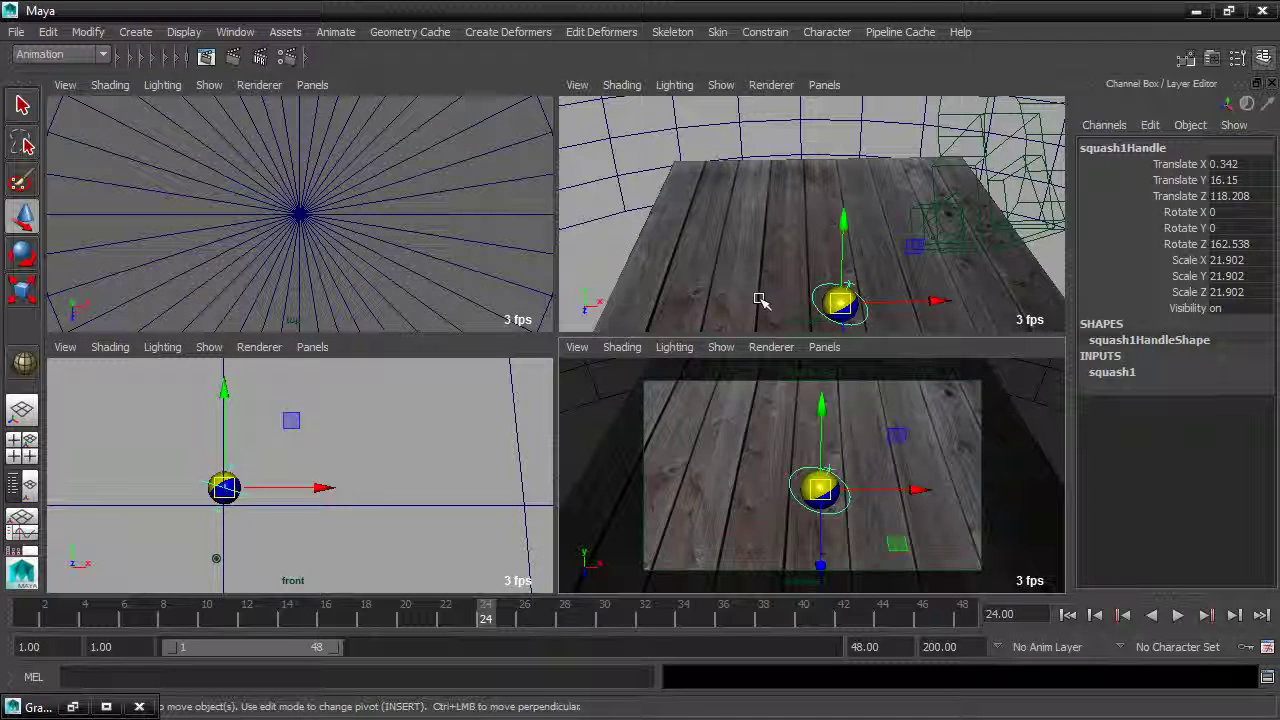
scroll(340, 457, "up", 3)
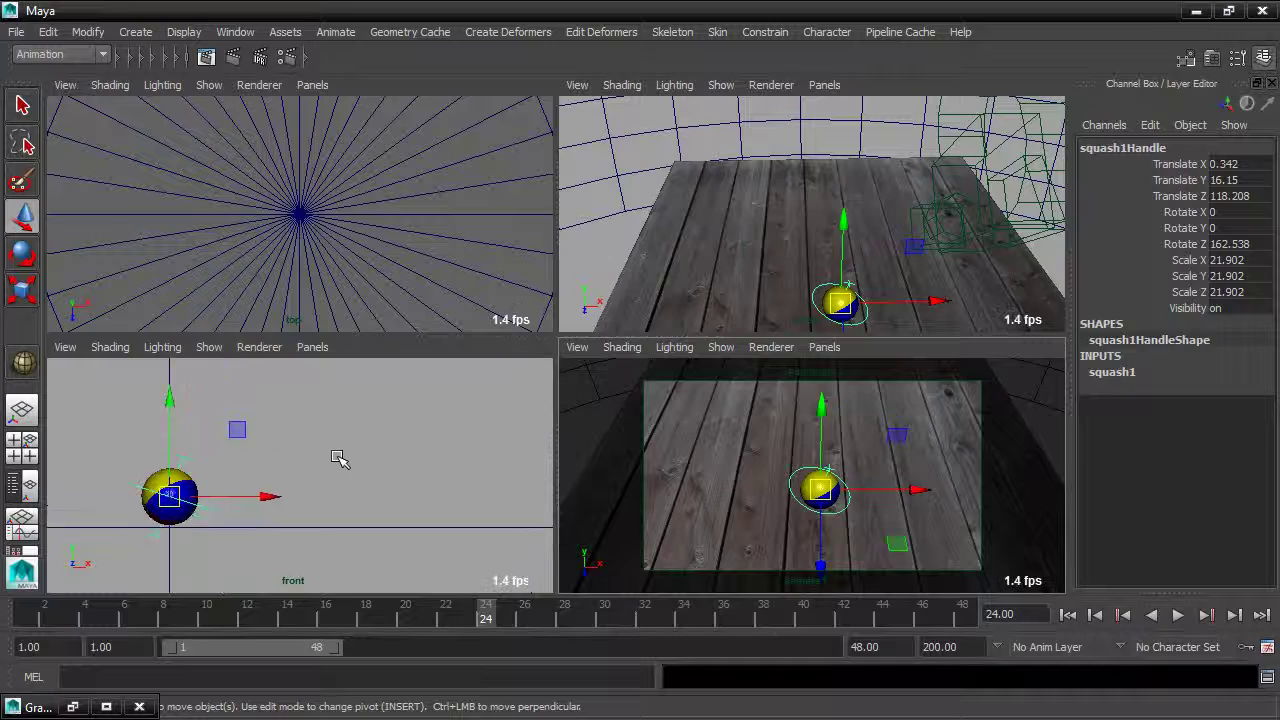
middle_click_drag(312, 447, 417, 449, "alt")
scroll(700, 200, "up", 4)
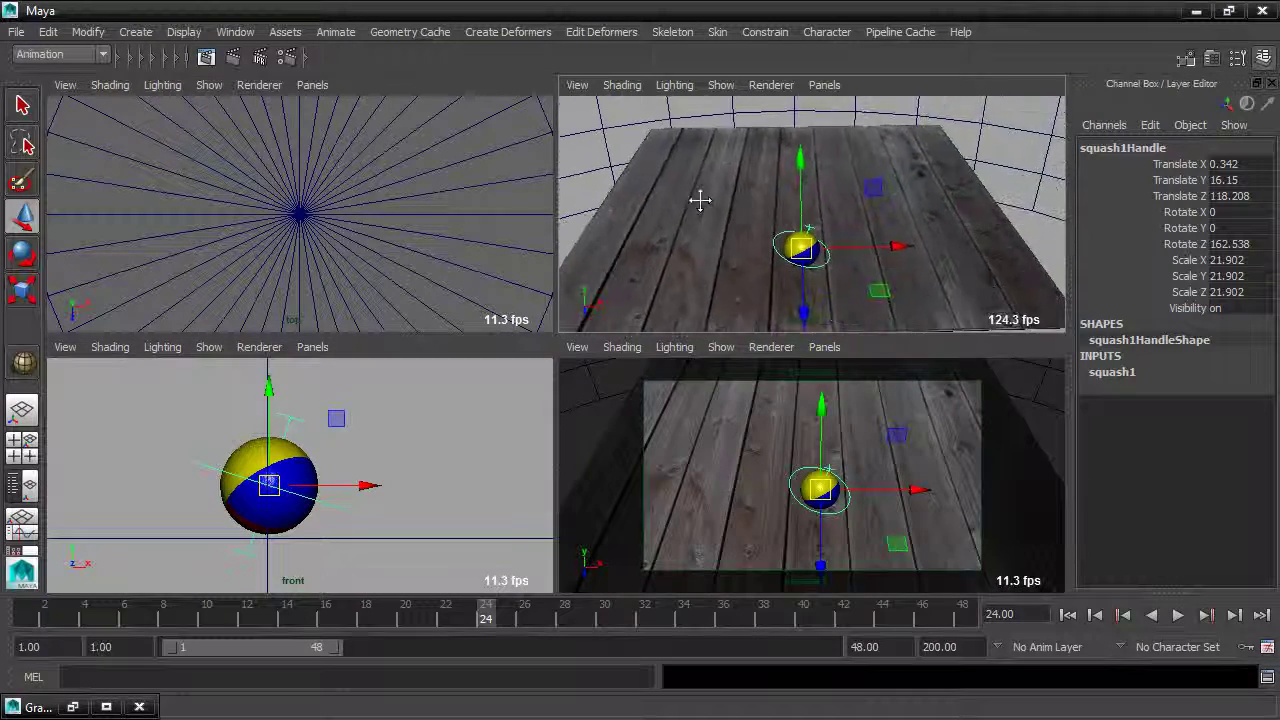
middle_click_drag(795, 238, 822, 122, "alt")
scroll(848, 218, "up", 3)
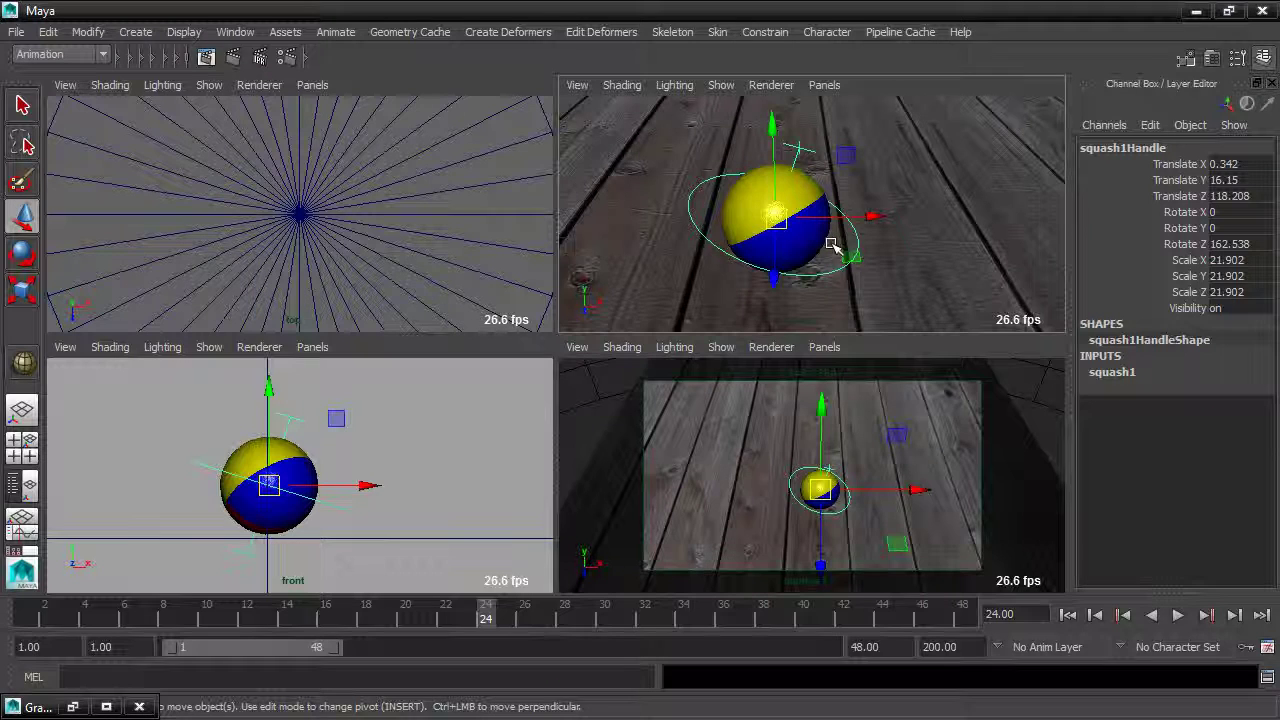
scroll(831, 244, "up", 1)
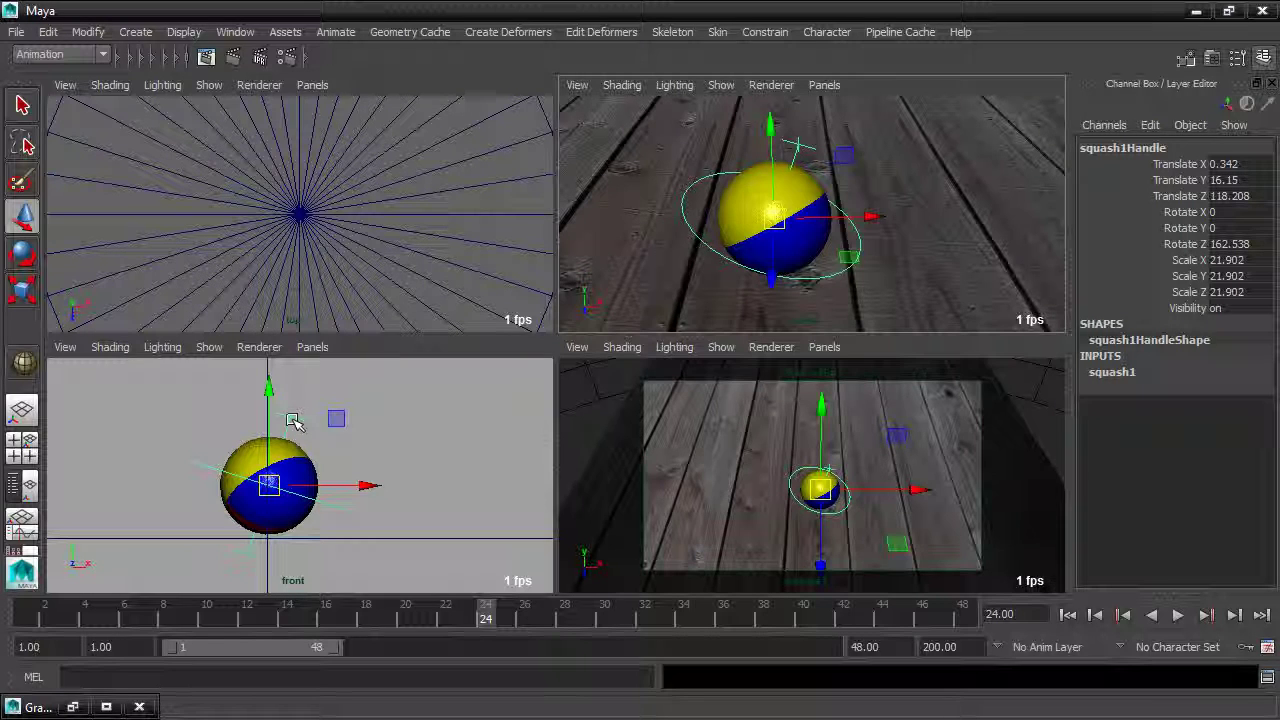
left_click(1131, 373)
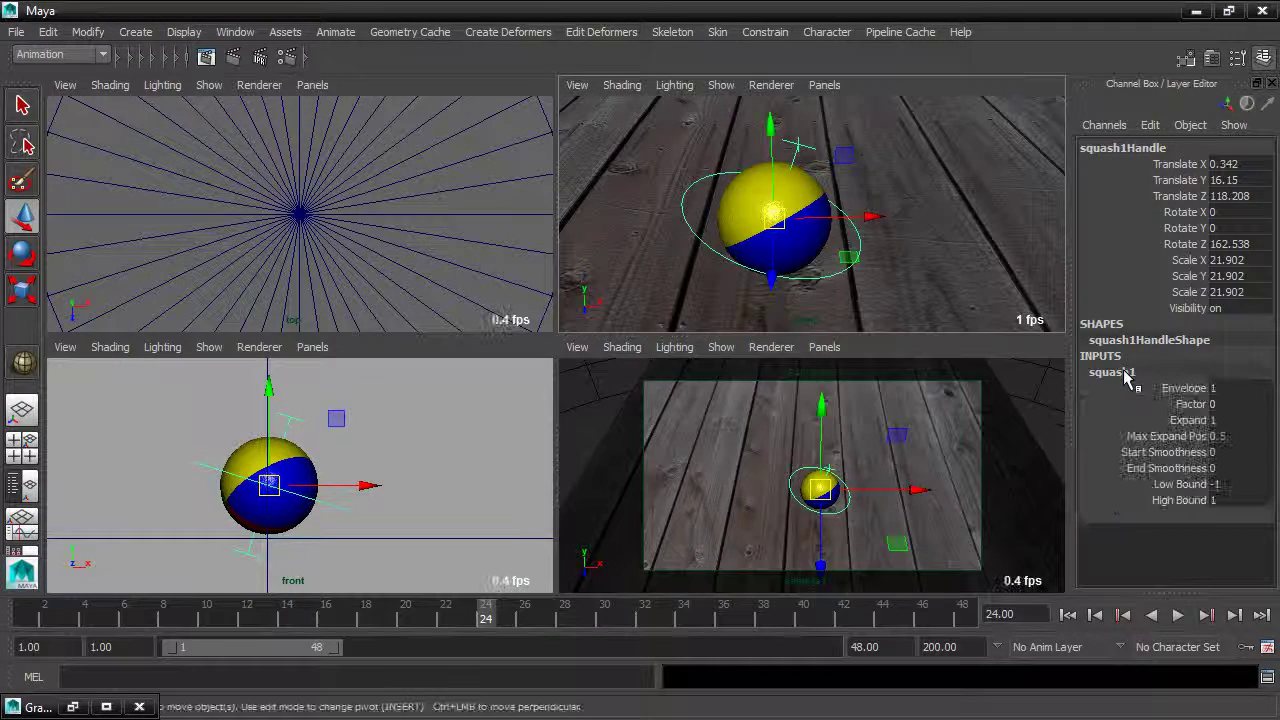
left_click(1192, 406)
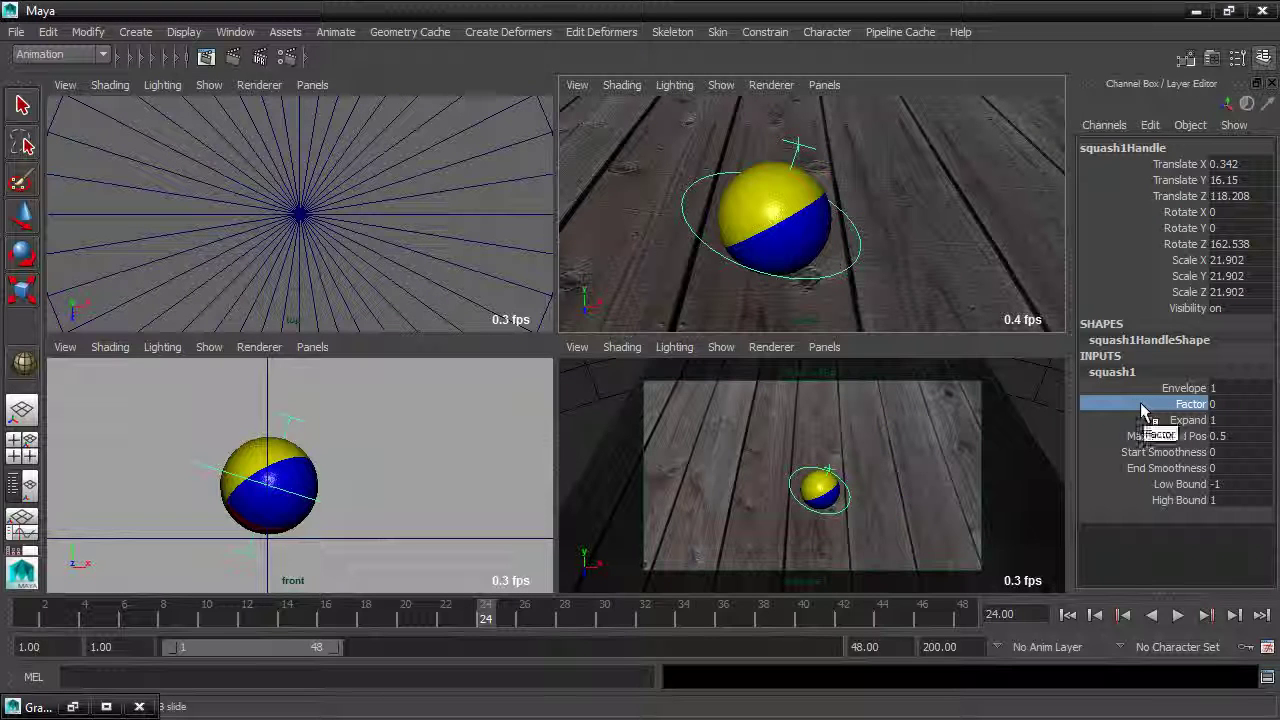
mouse_move(387, 424)
middle_mouse_down()
mouse_move(397, 417)
mouse_move(383, 414)
mouse_move(399, 415)
mouse_move(375, 412)
mouse_move(391, 410)
middle_mouse_up()
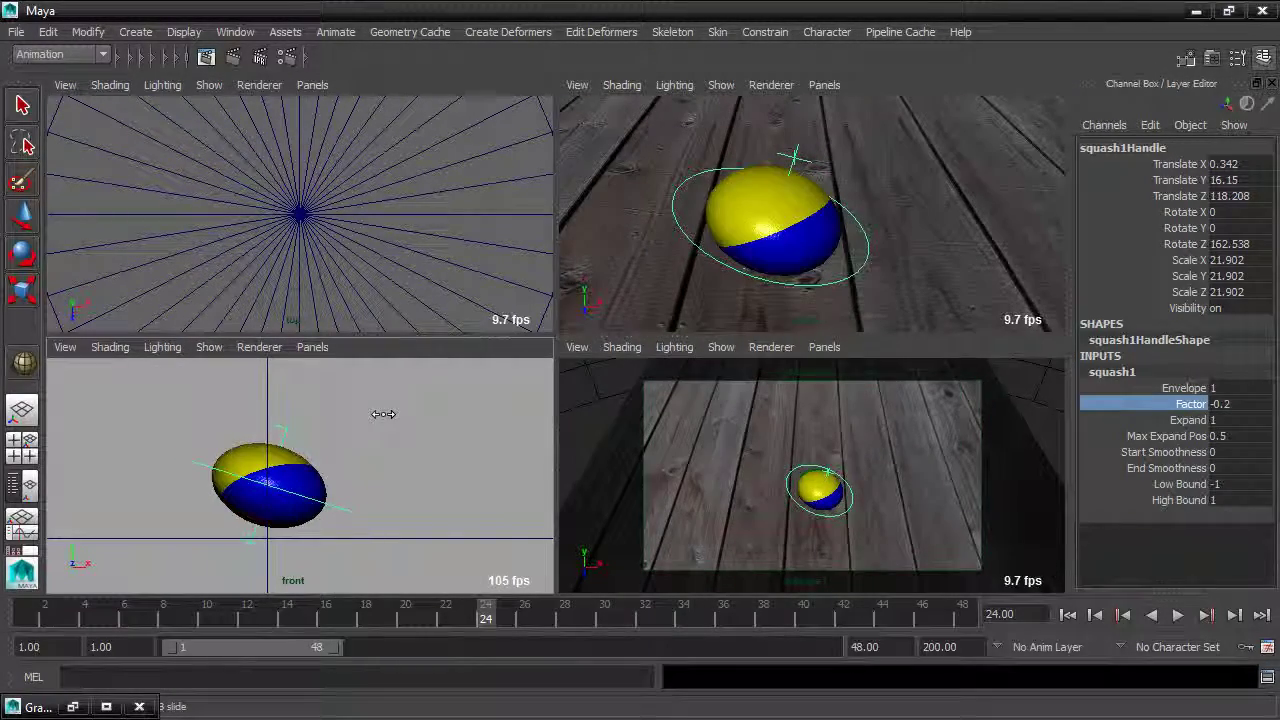
Step: Try rotating the squashed ball about Z to about -214.5, play the animation and scrub back to frame 24
key("w")
left_click(240, 450)
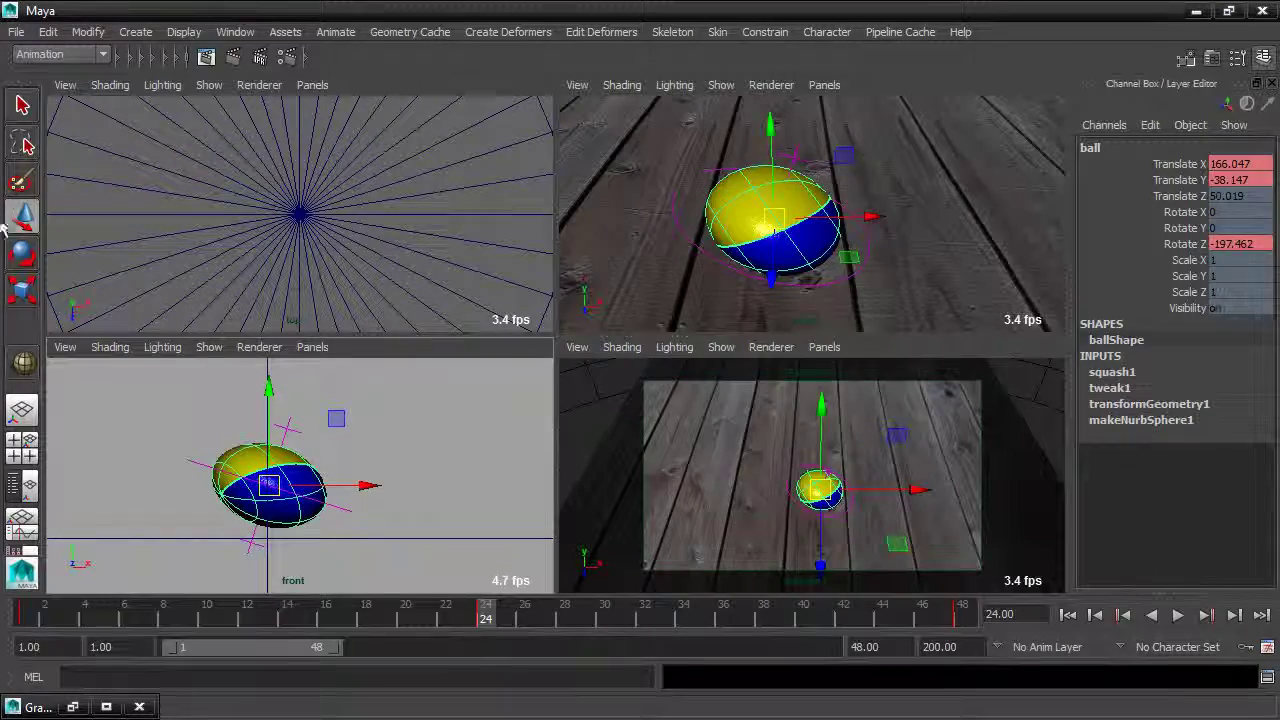
key("e")
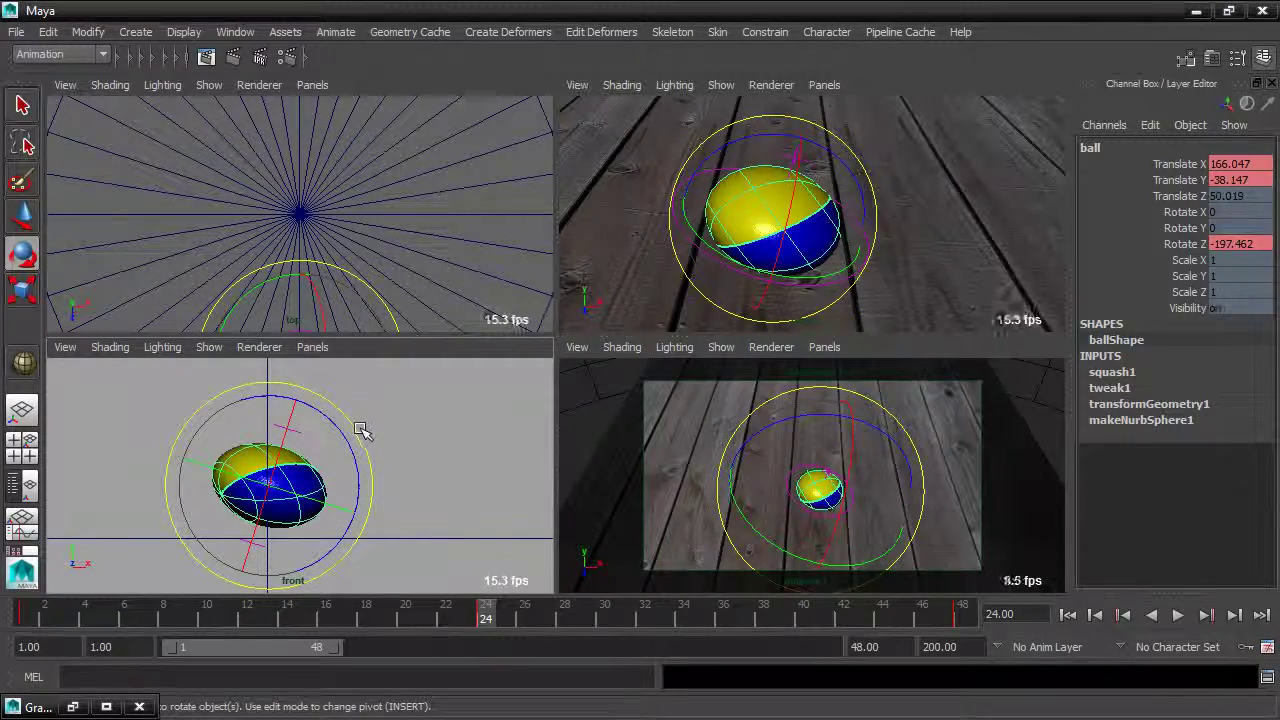
left_click_drag(360, 429, 416, 449)
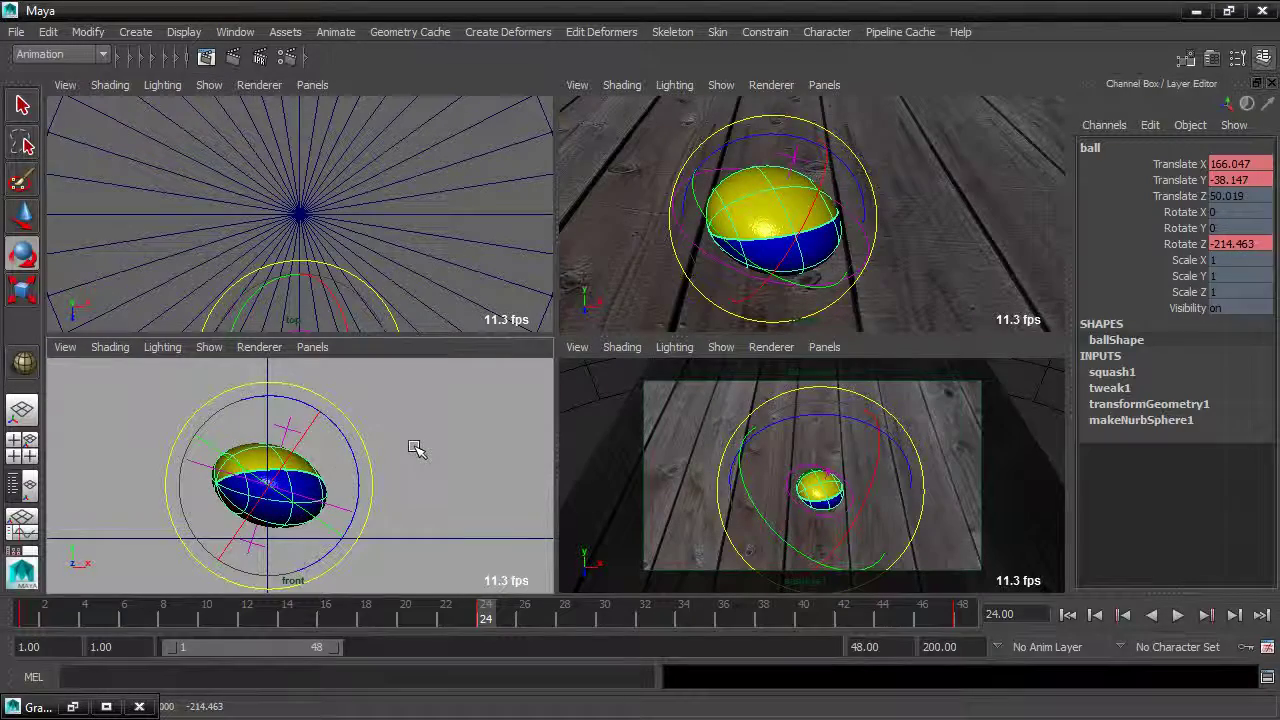
key("alt+v")
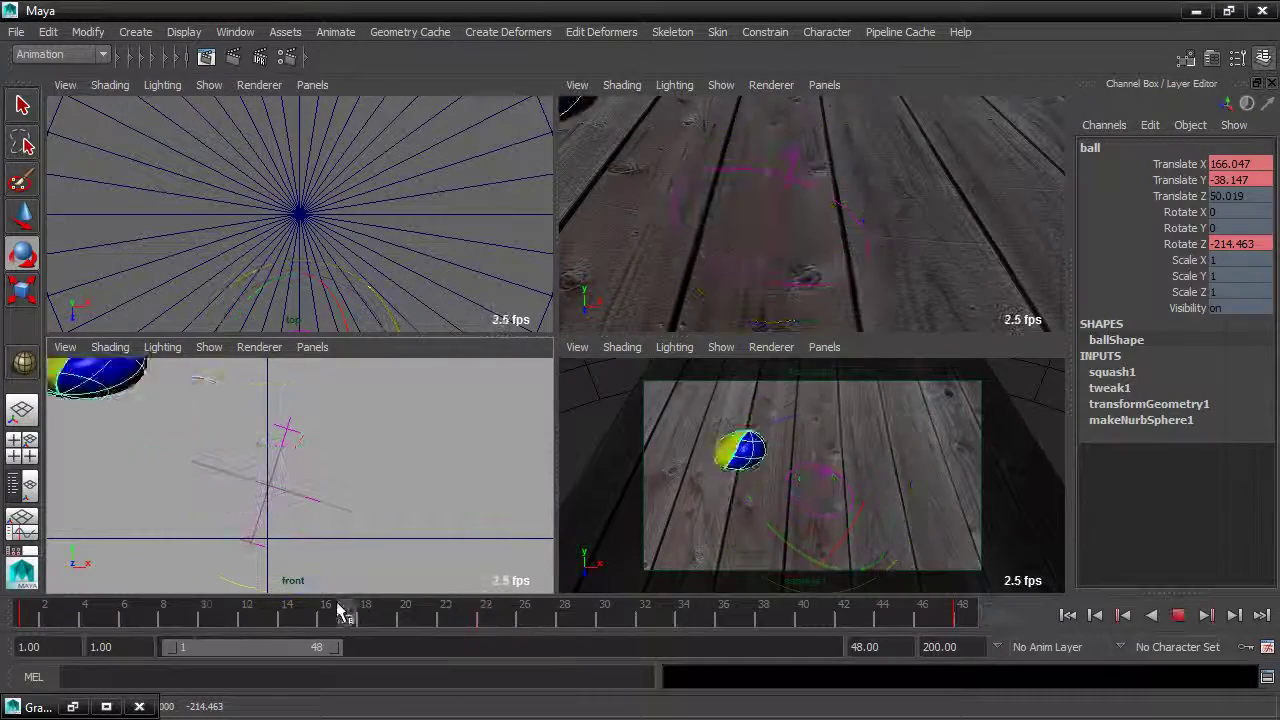
mouse_move(533, 625)
left_mouse_down()
mouse_move(571, 623)
mouse_move(474, 628)
mouse_move(489, 622)
left_mouse_up()
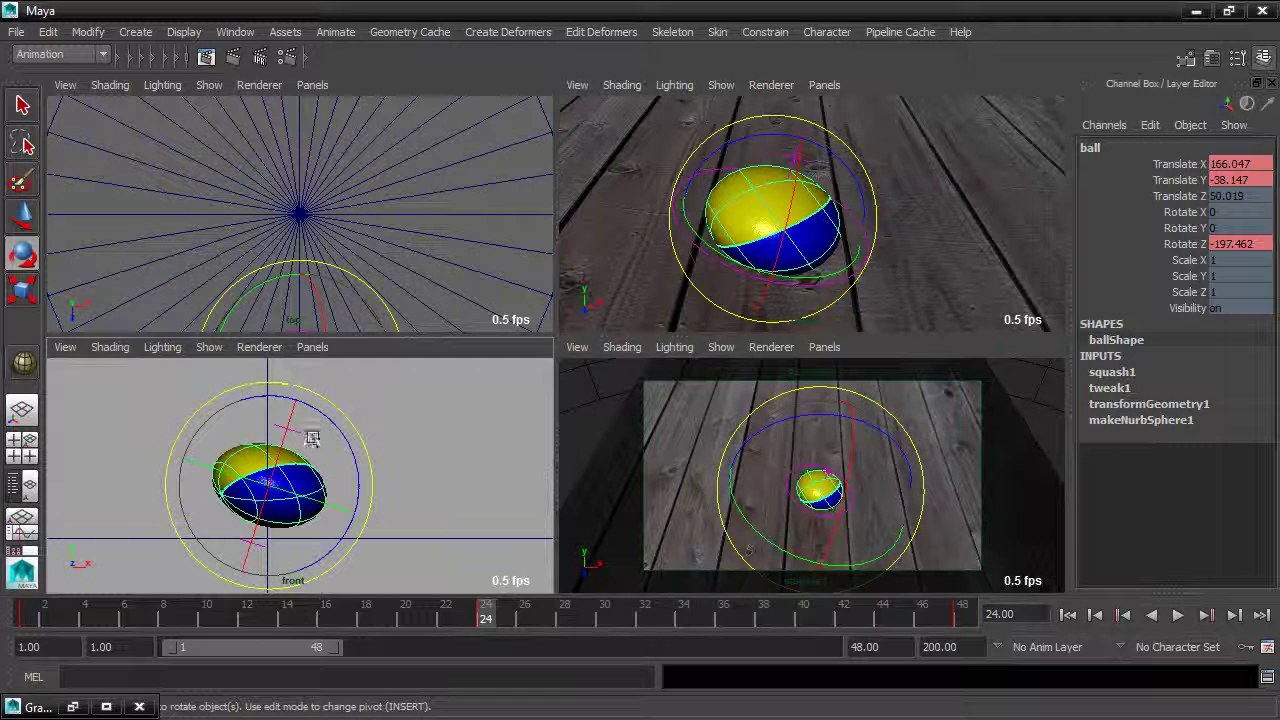
Step: Select the squash deformer handle and set its Rotate Z to 0
left_click_drag(277, 423, 306, 430)
left_click(383, 409)
left_click(295, 419)
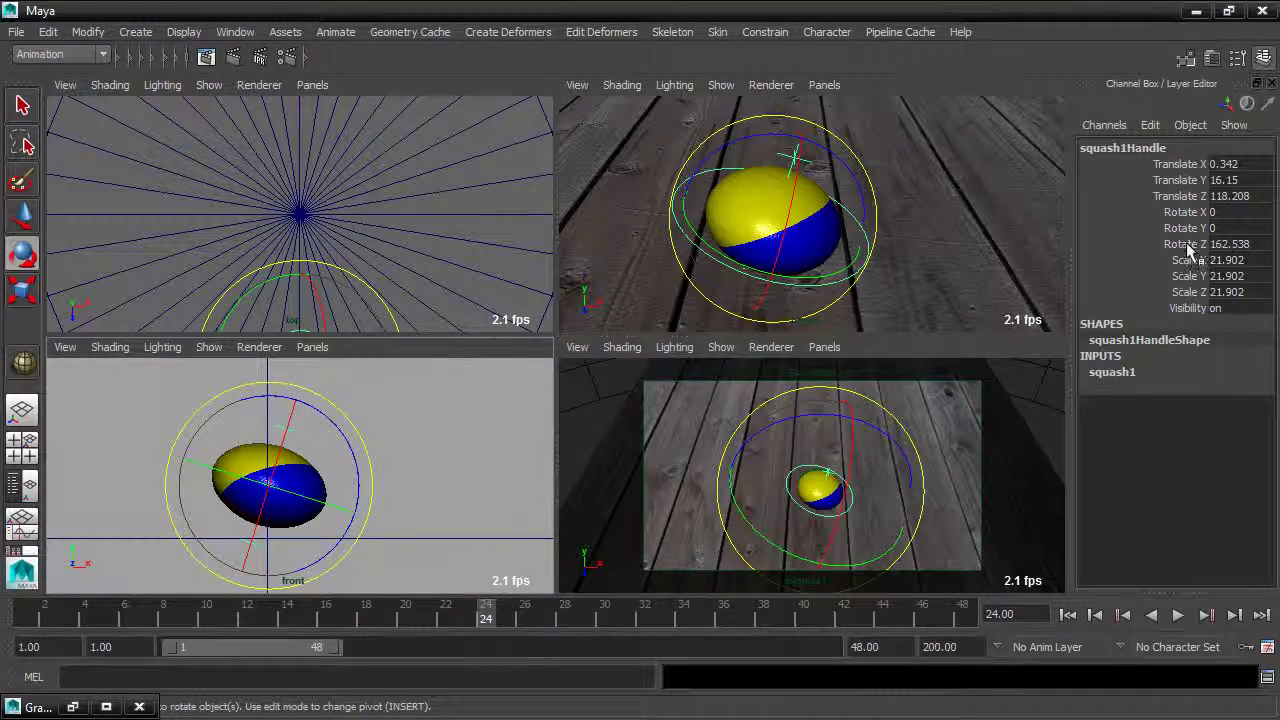
double_click(1257, 245)
type("0")
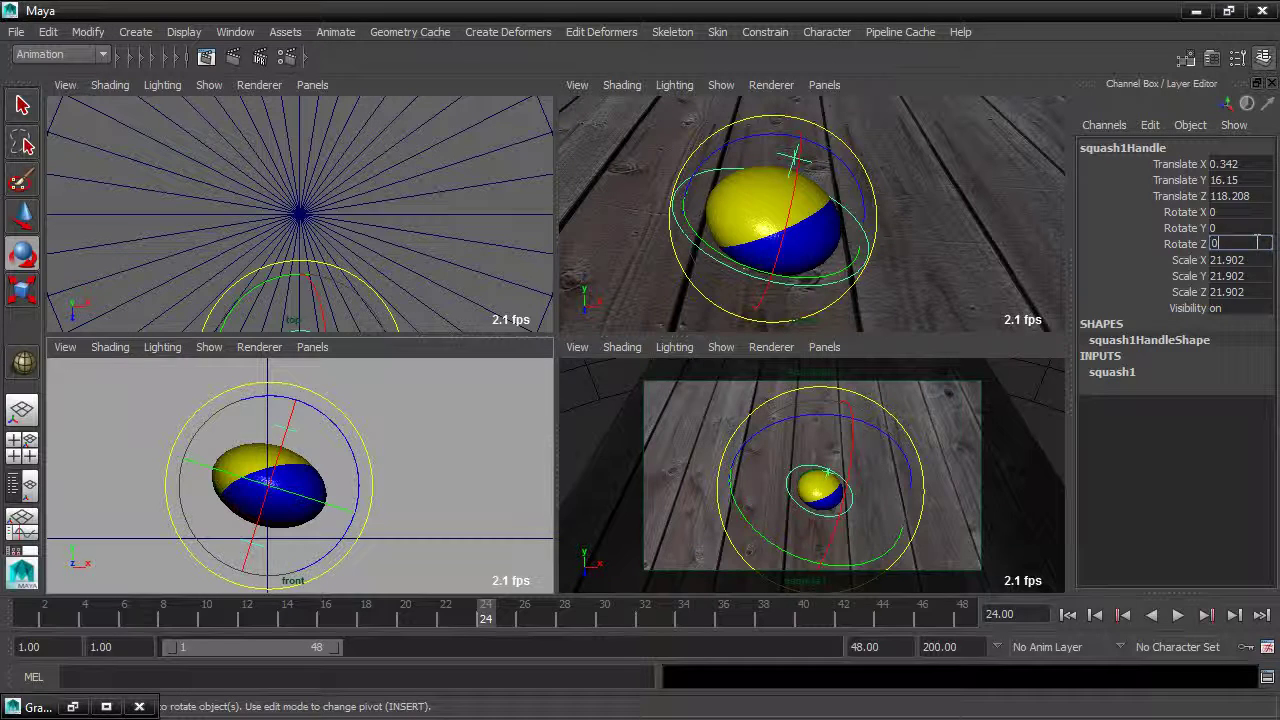
key("Return")
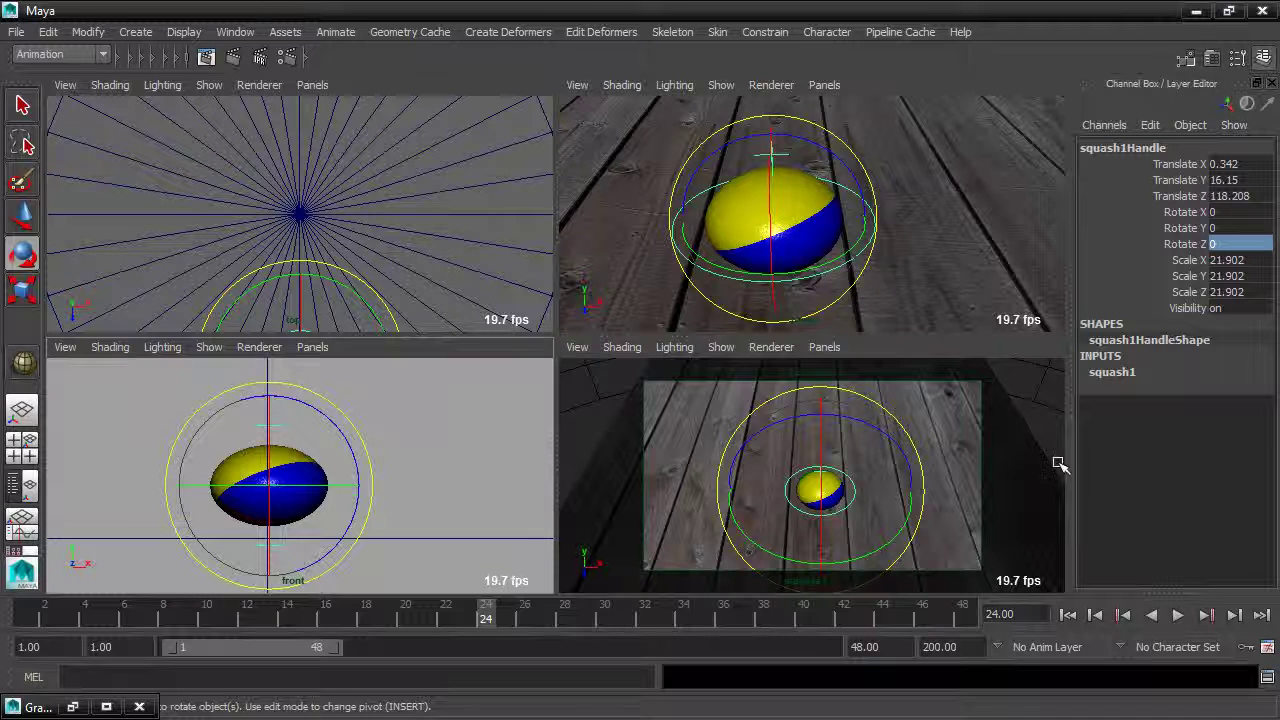
Step: Set the squash deformer's Low Bound to -2 and High Bound to 2
left_click(1114, 373)
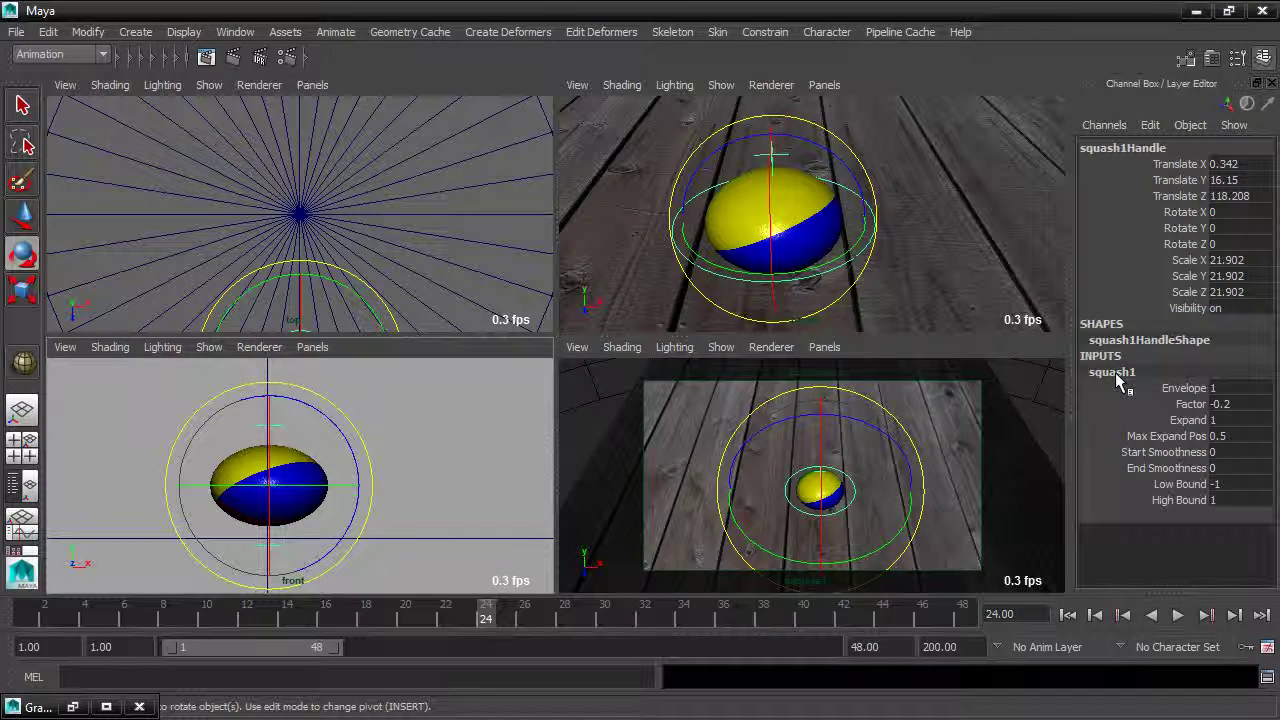
left_click(1182, 485)
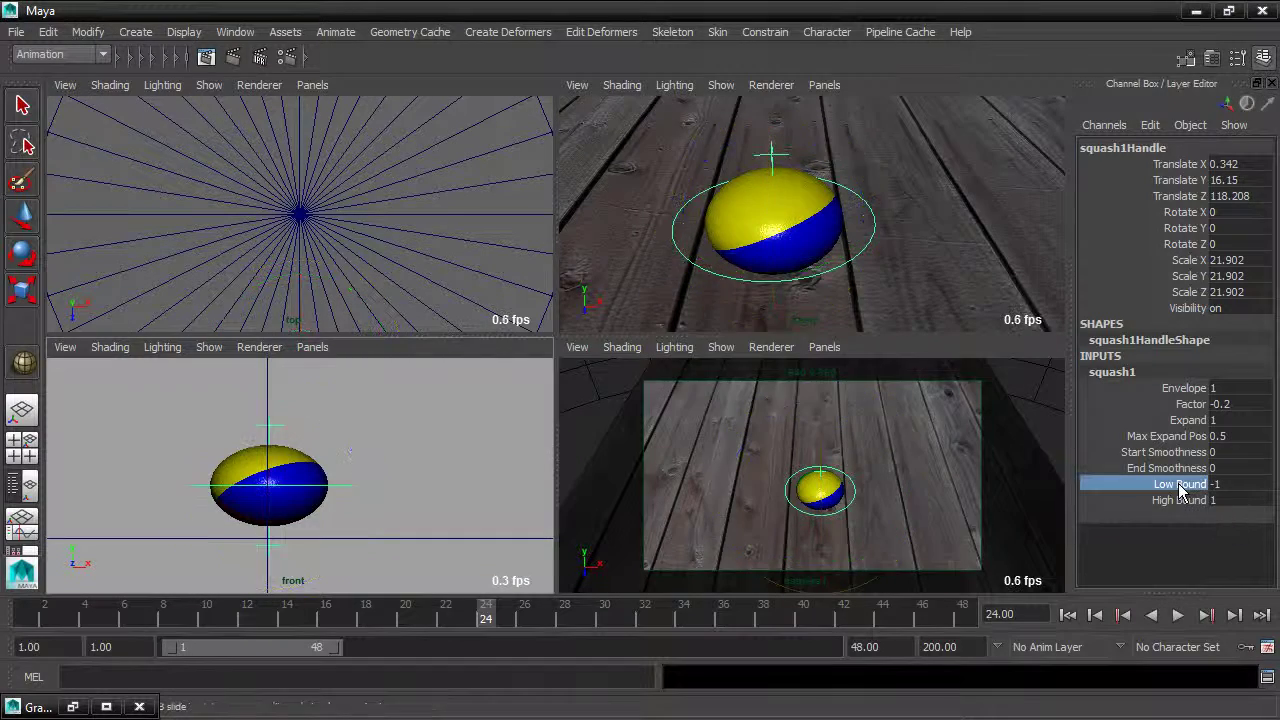
middle_click_drag(536, 450, 494, 471)
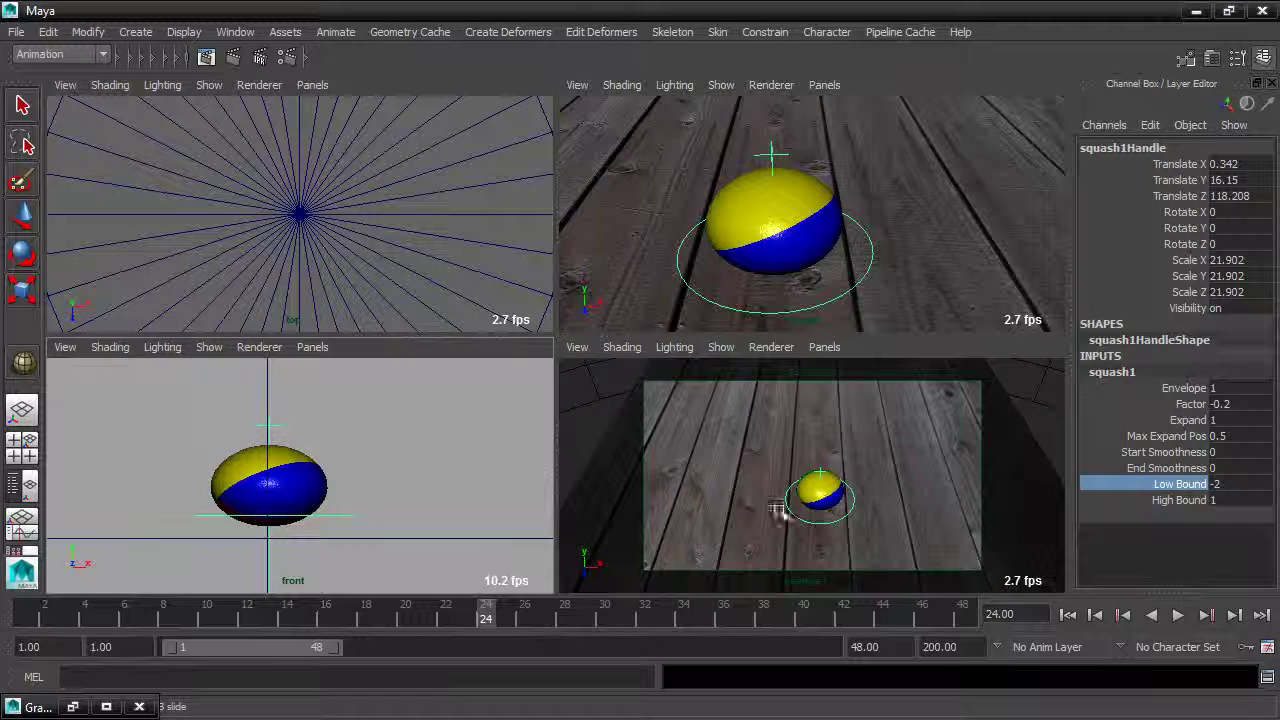
double_click(1230, 499)
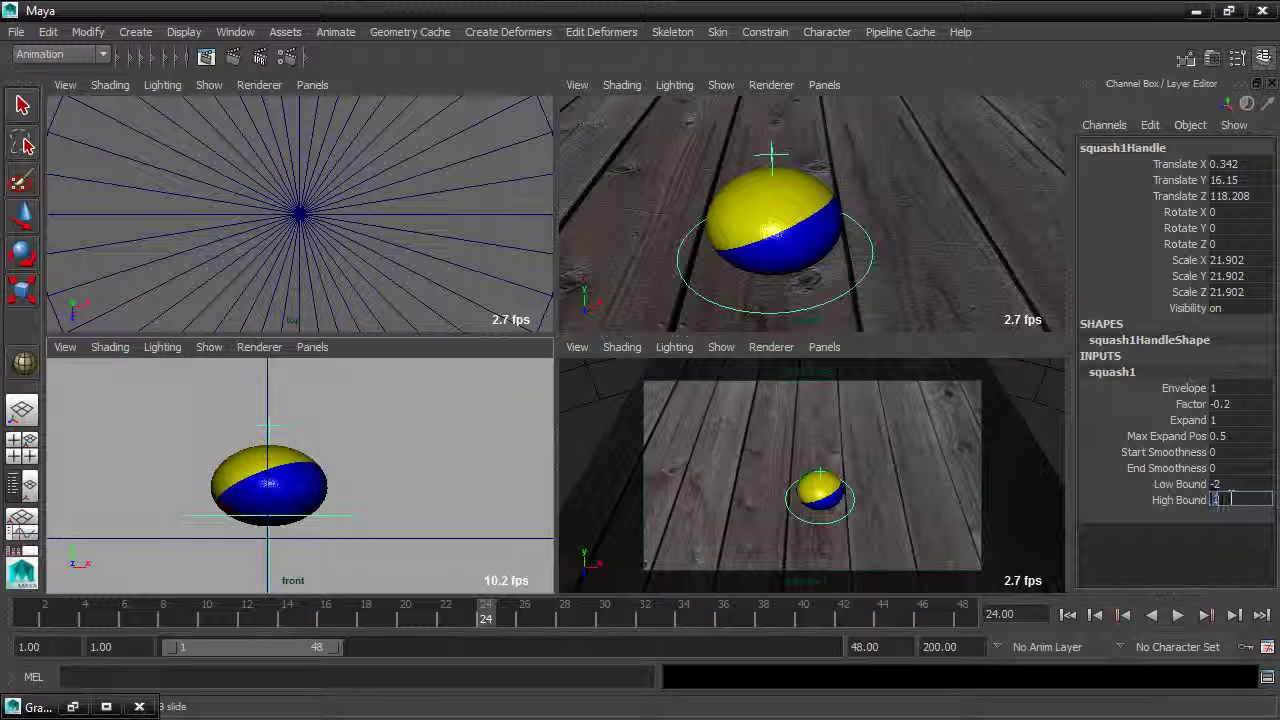
type("2")
key("Return")
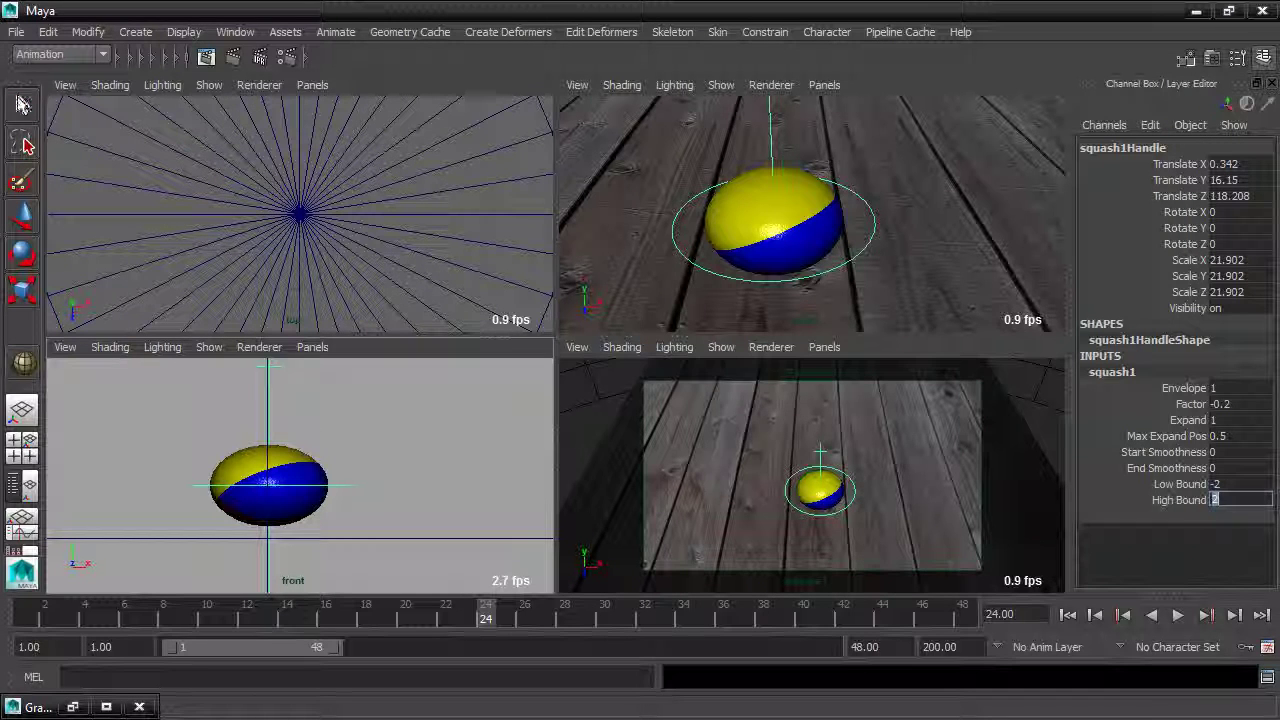
Step: Select the squash handle and then the ball, and parent the handle to the ball
left_click(24, 104)
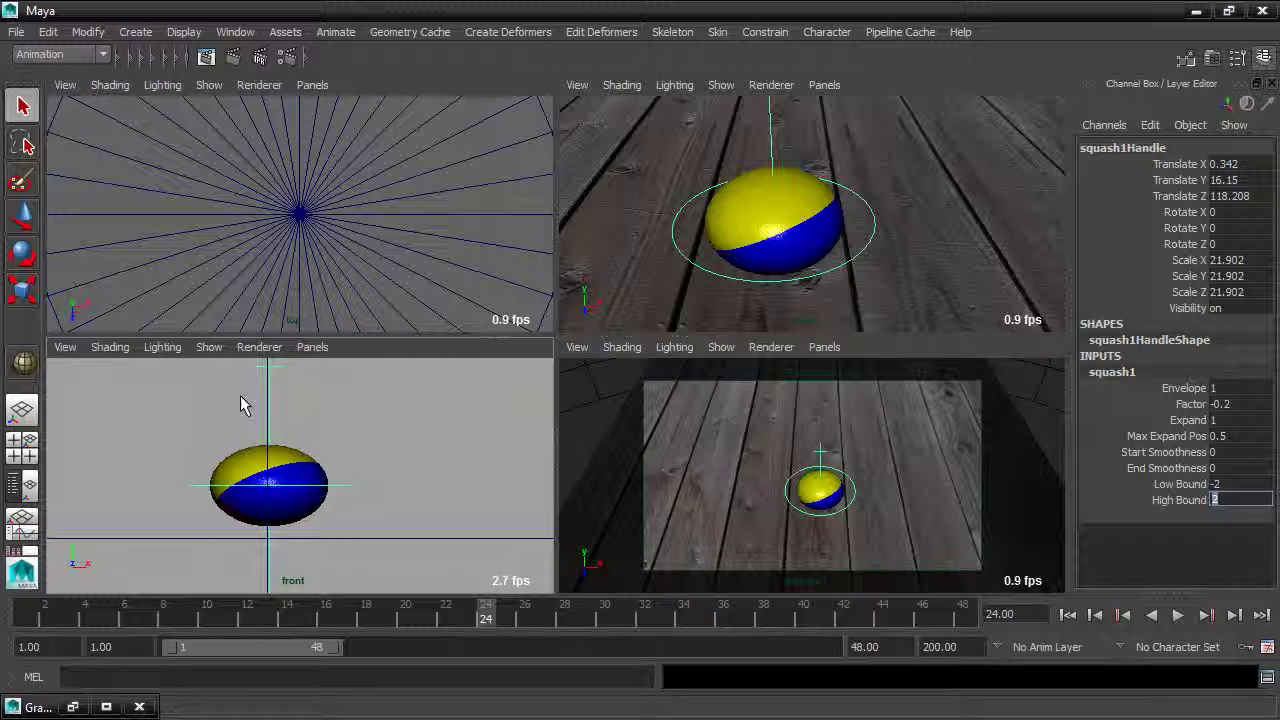
left_click_drag(254, 388, 302, 410)
left_click(275, 378)
left_click(272, 365)
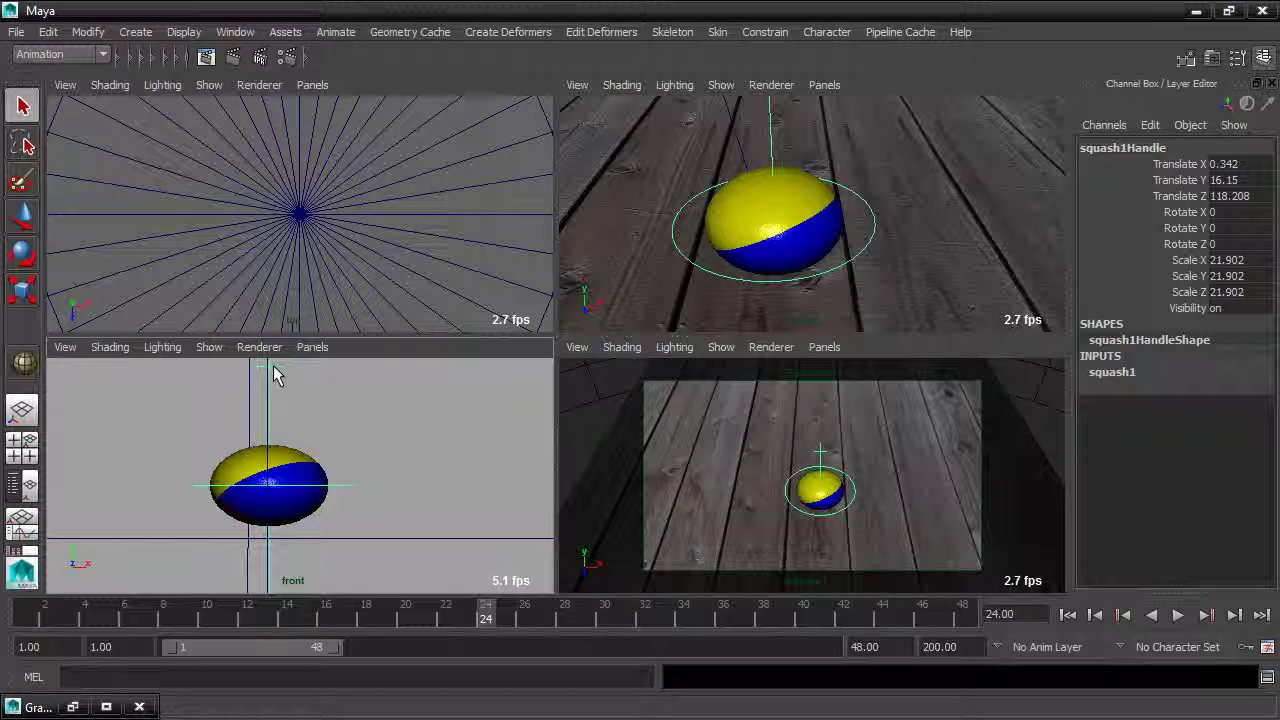
left_click(296, 468)
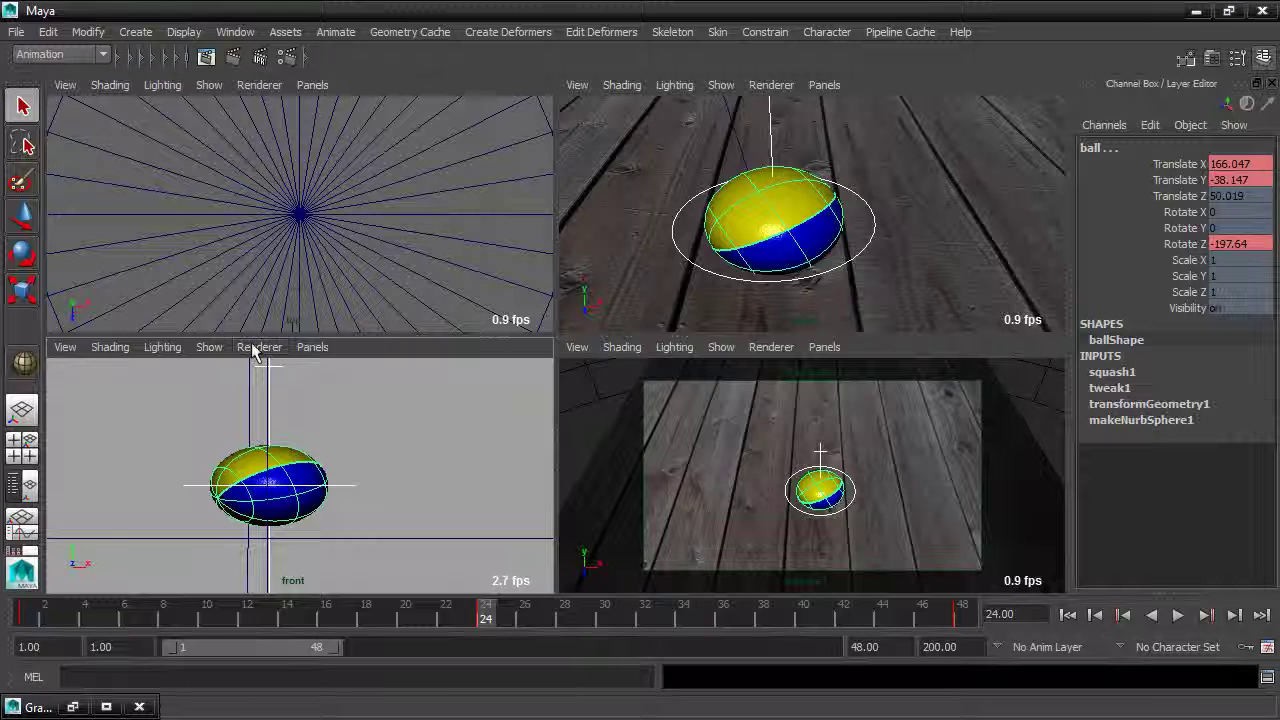
left_click(52, 34)
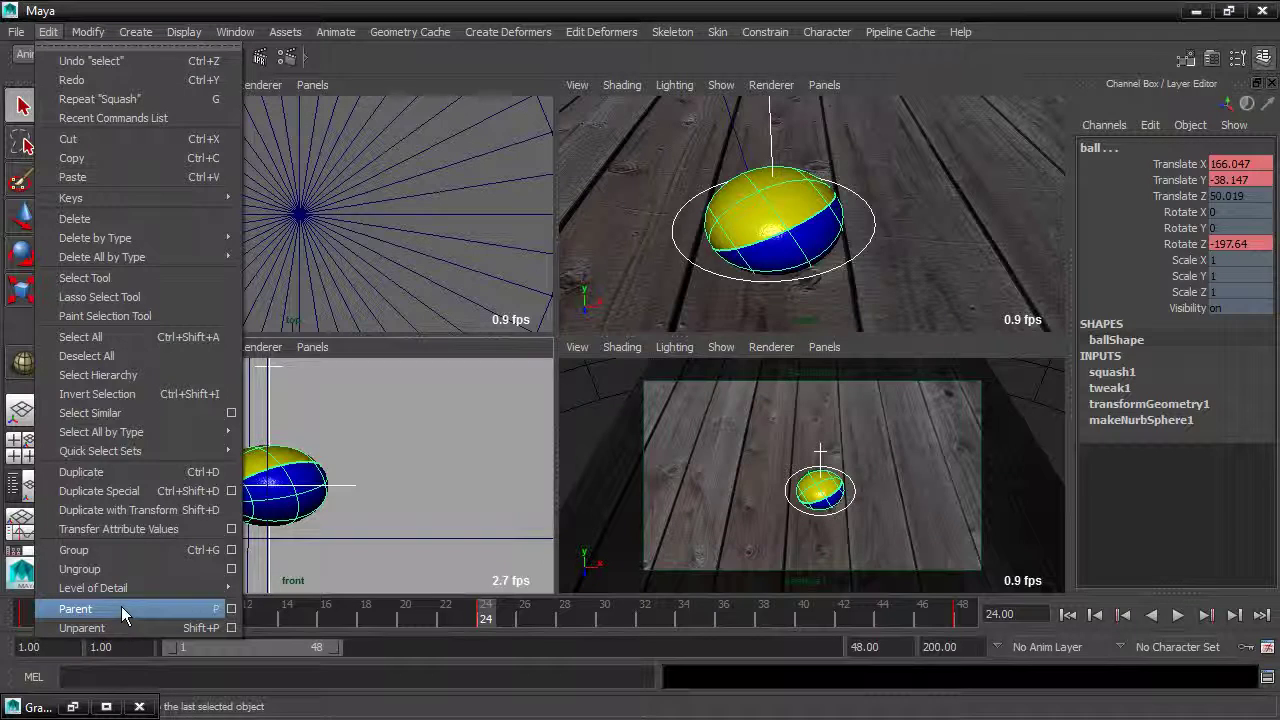
left_click(430, 30)
key("p")
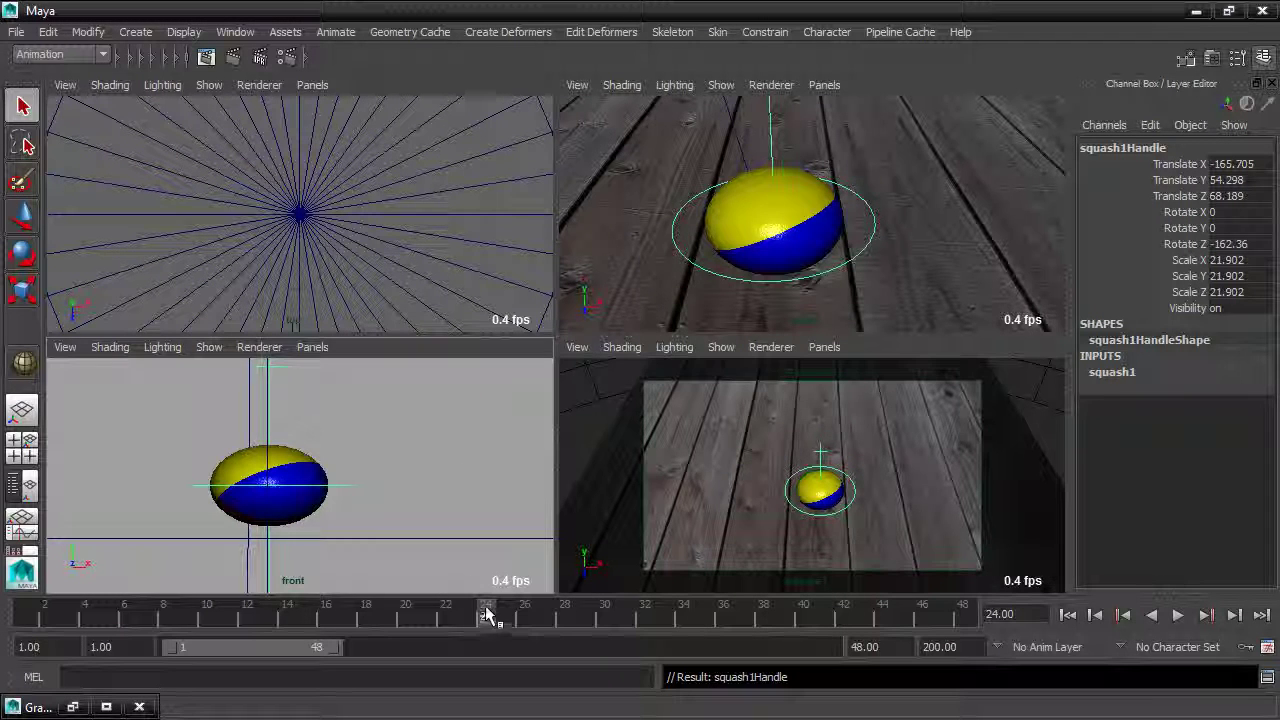
Step: Play the animation to check the parented squash deformer, and save the scene as an incremented version
key("alt+v")
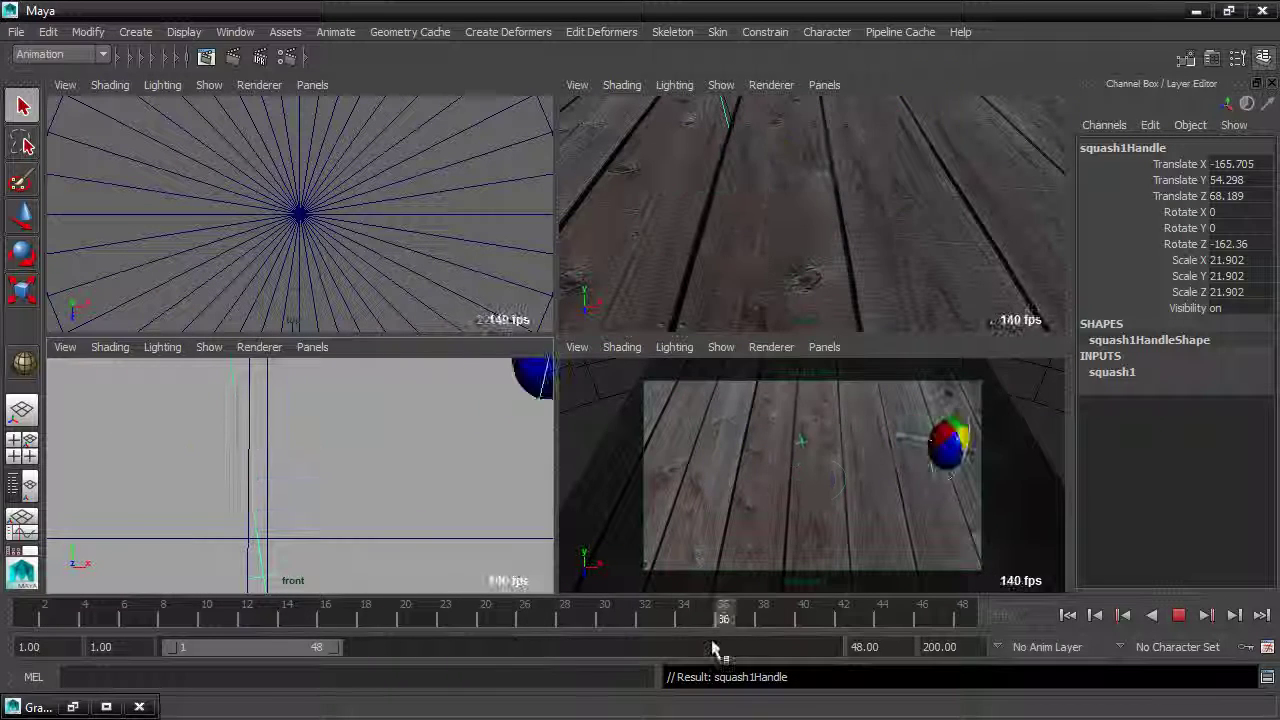
key("alt+v")
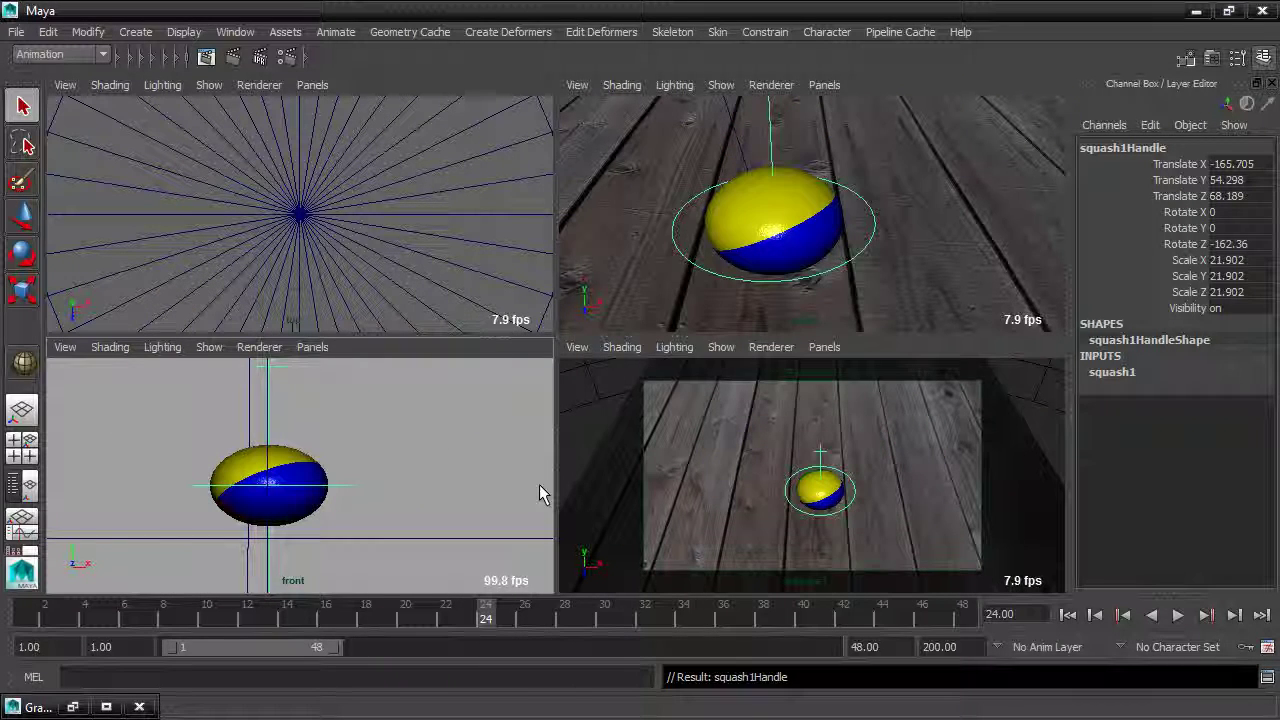
left_click(18, 33)
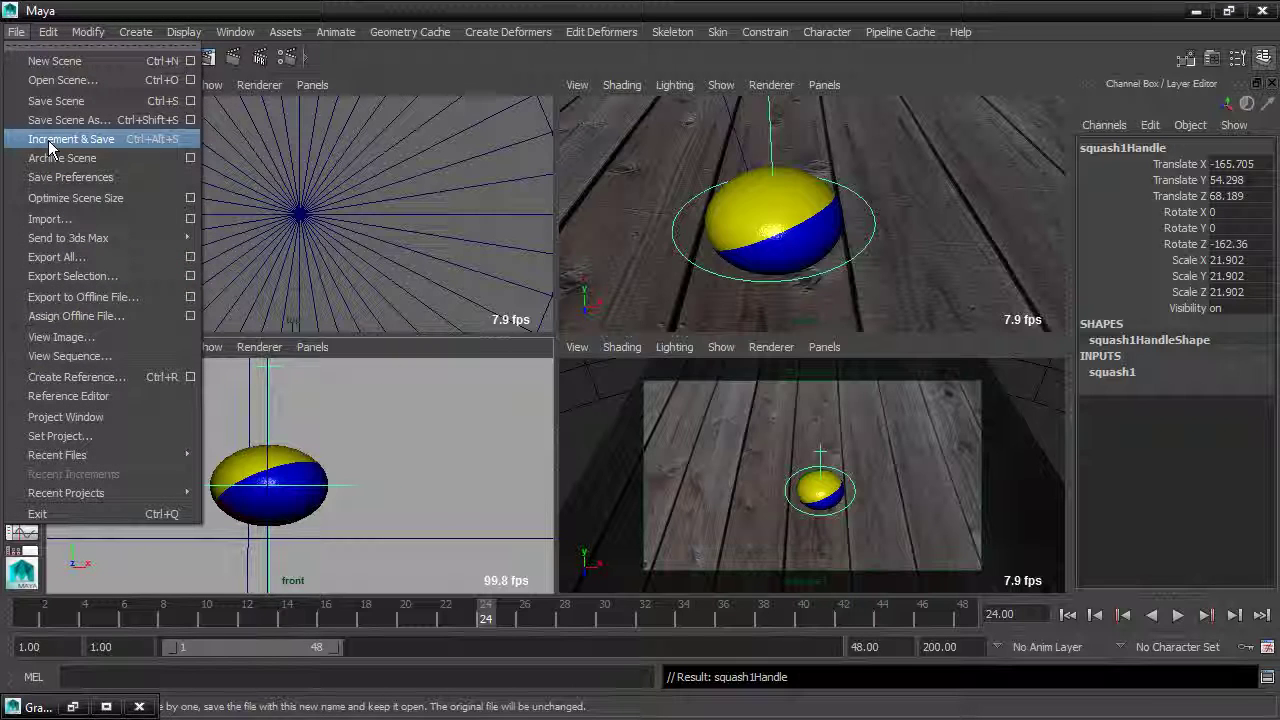
left_click(49, 148)
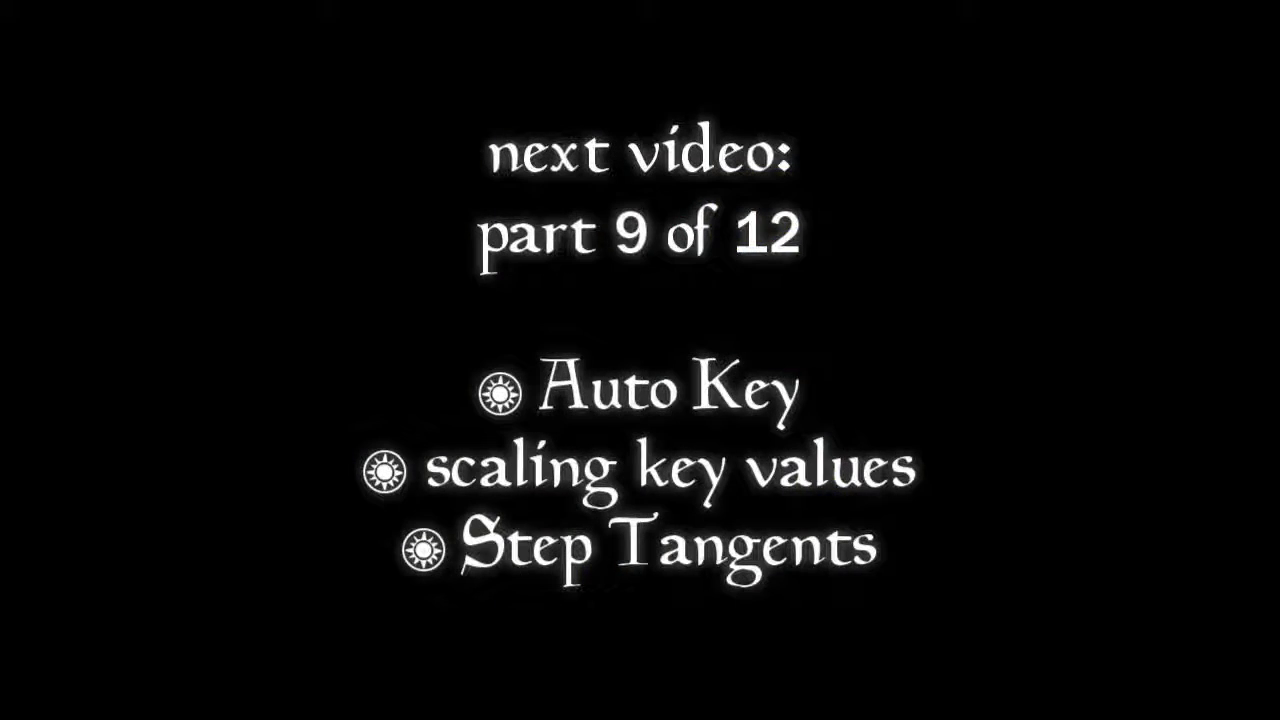